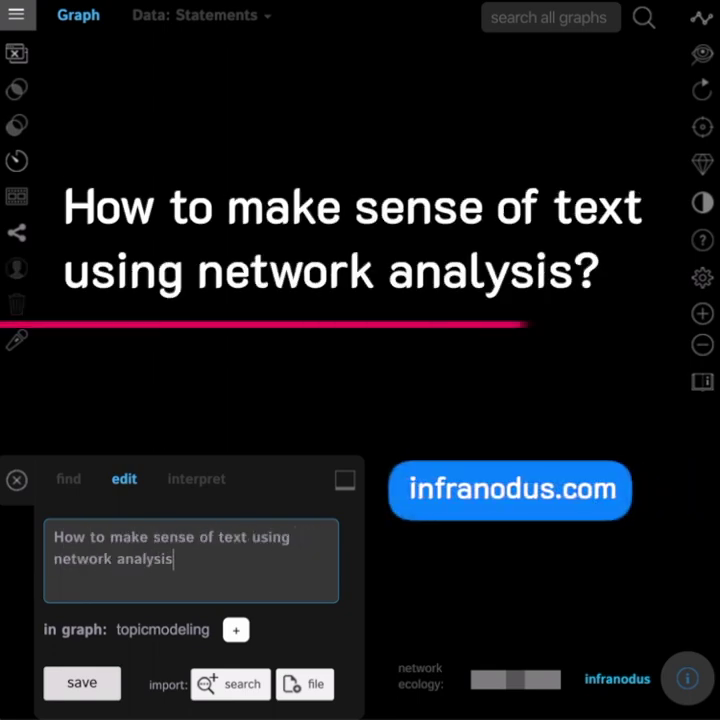
Add the statements about the visual topic modeling app, words as nodes in clusters, and discovering main topics
{"action": "key", "text": "Return"}
{"action": "type", "text": "This visual "}
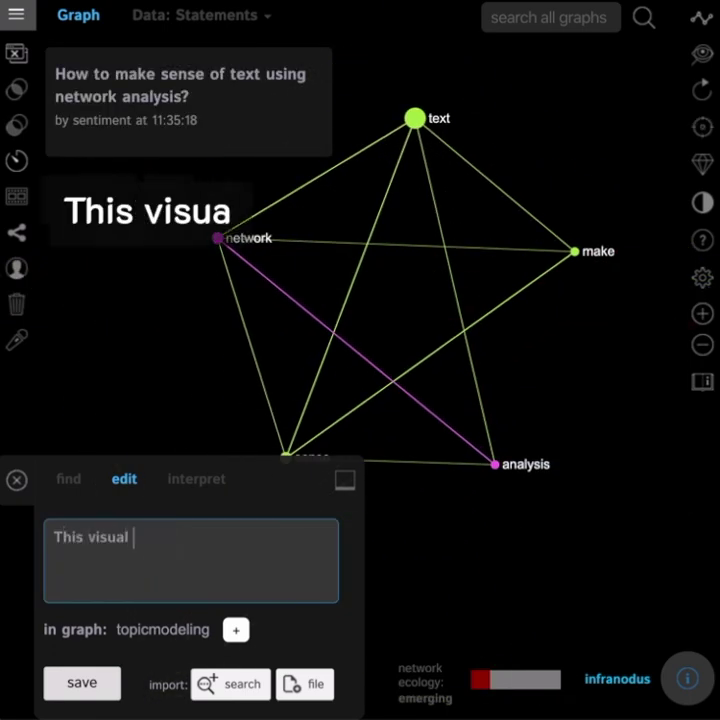
{"action": "type", "text": "topic modeling app can represent any text "}
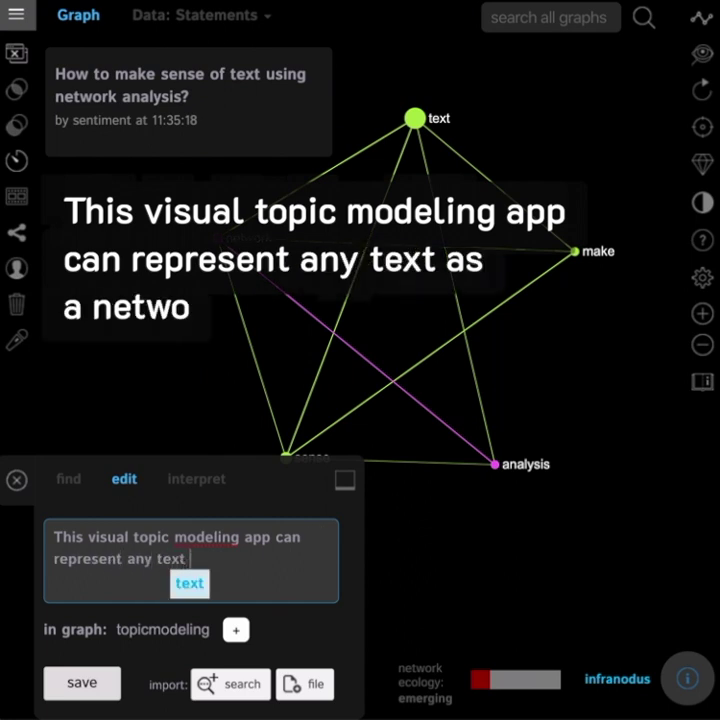
{"action": "type", "text": "as a network"}
{"action": "key", "text": "Return"}
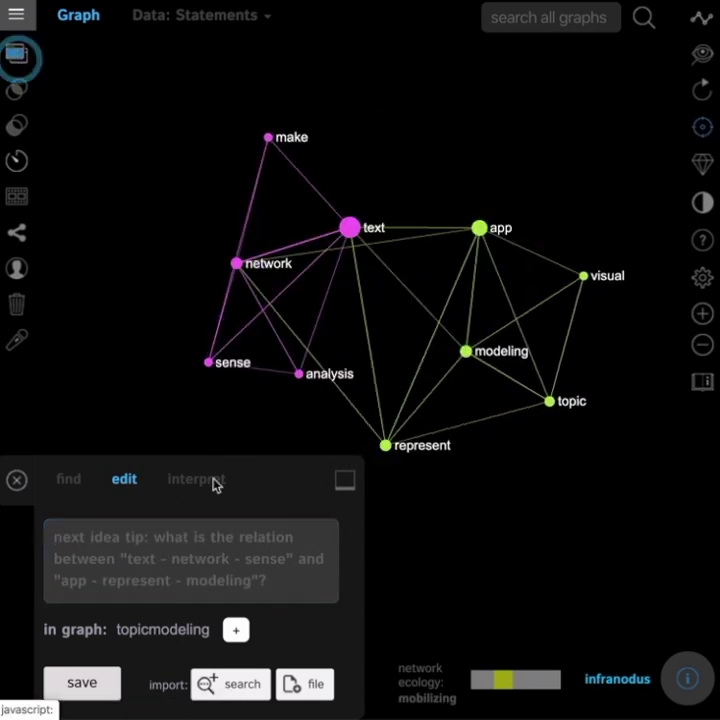
{"action": "type", "text": "Every word you add is a node, the words used toge"}
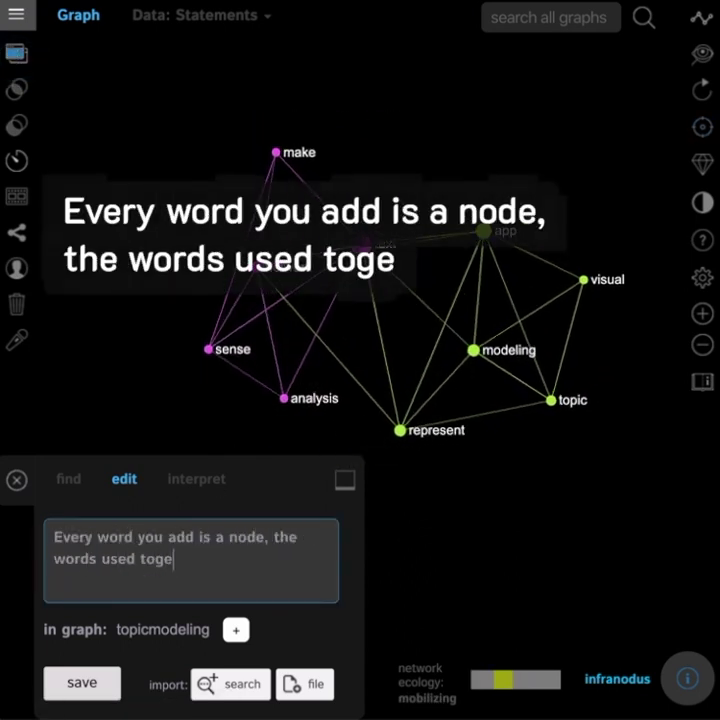
{"action": "type", "text": "ther form interconnected clusters."}
{"action": "key", "text": "Return"}
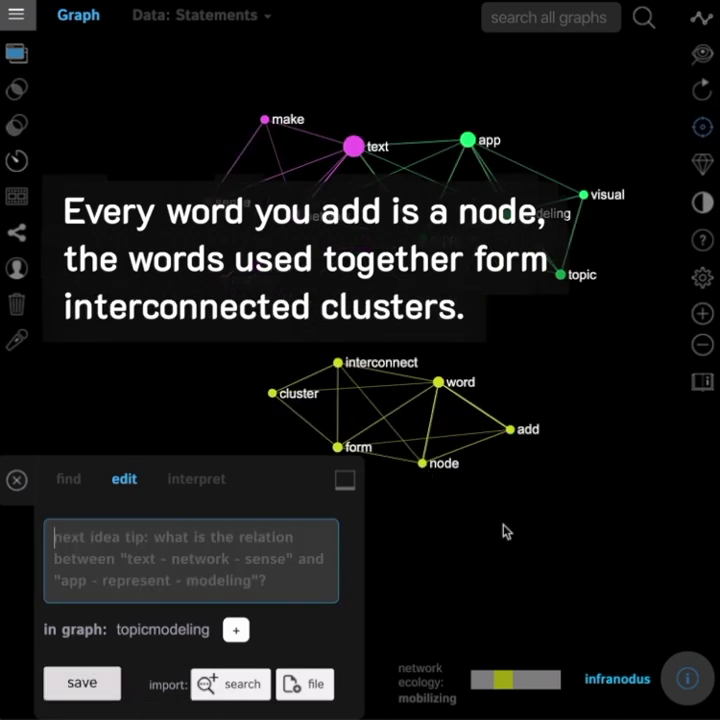
{"action": "left_click", "coordinate": [226, 560]}
{"action": "type", "text": "This is how you will discover the main topics in"}
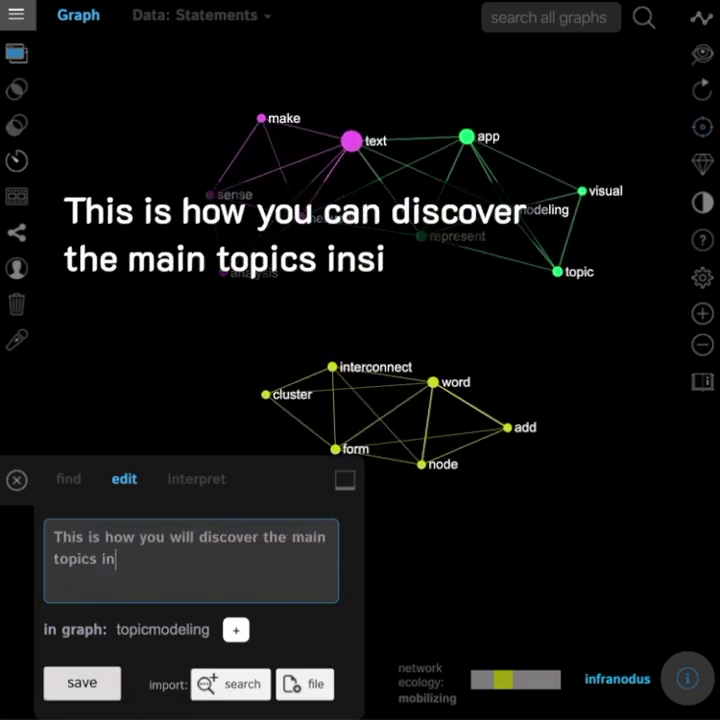
{"action": "type", "text": "side the text and their relations."}
{"action": "key", "text": "Return"}
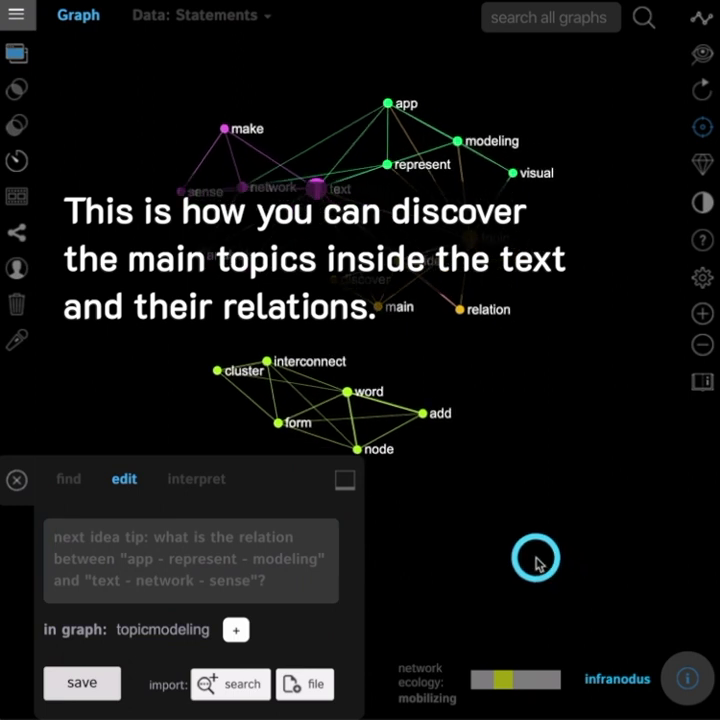
Browse the word–node–form and topic–inside–main topical groups, then clear the topic filter
{"action": "left_click", "coordinate": [685, 681]}
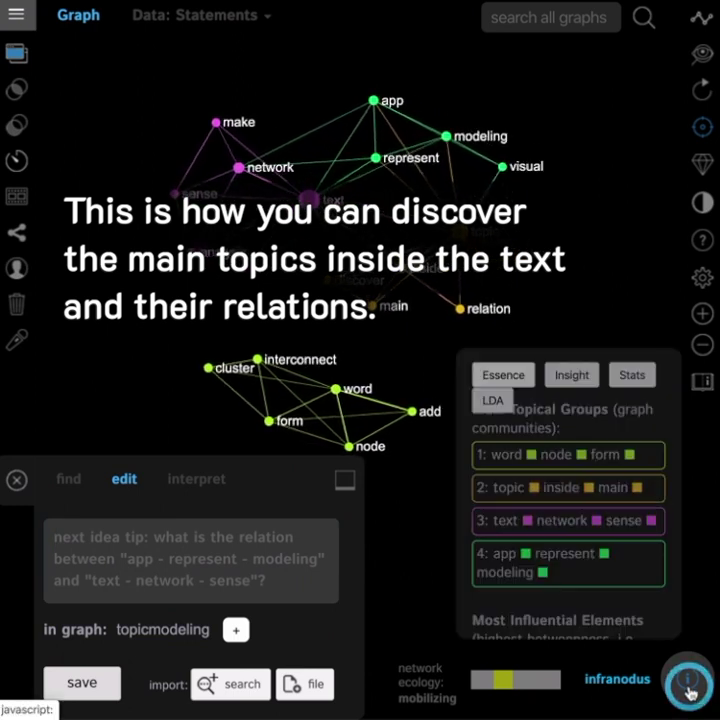
{"action": "left_click", "coordinate": [577, 318]}
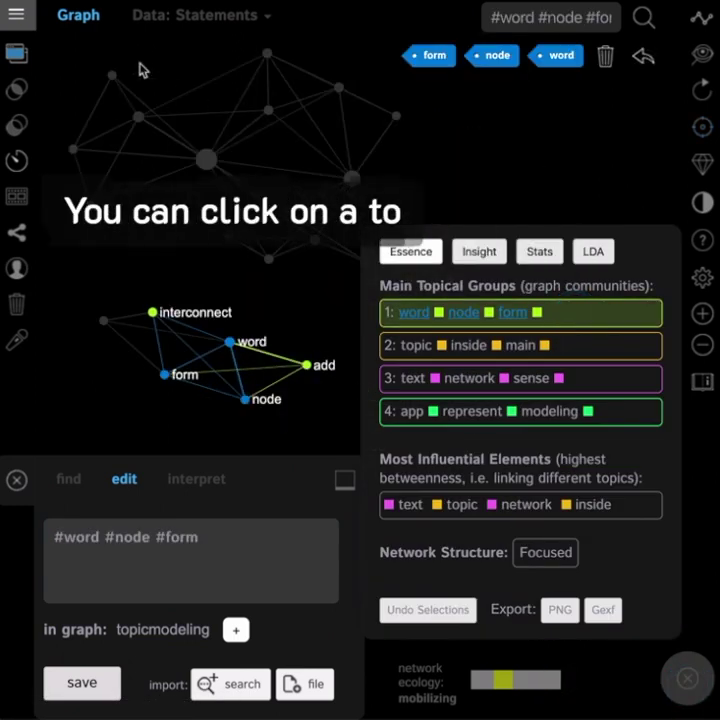
{"action": "left_click", "coordinate": [17, 57]}
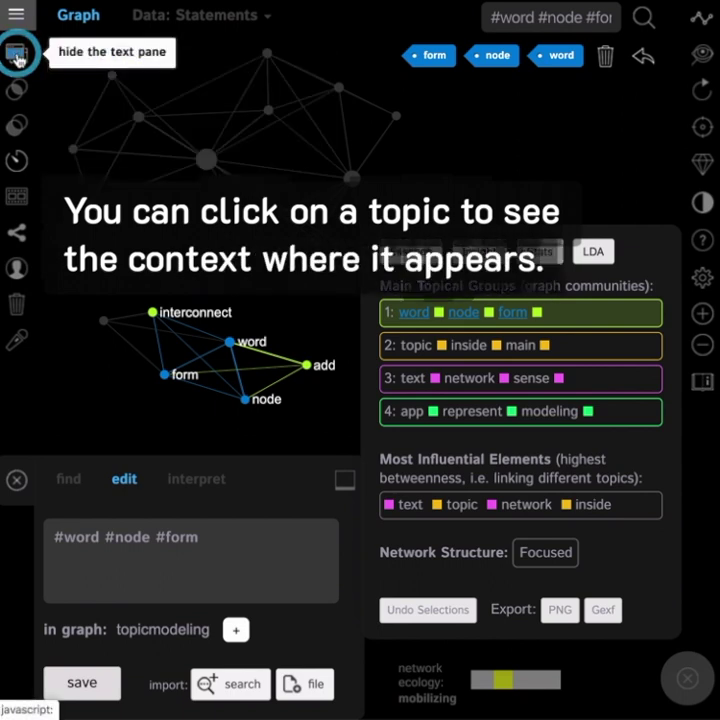
{"action": "left_click", "coordinate": [591, 345]}
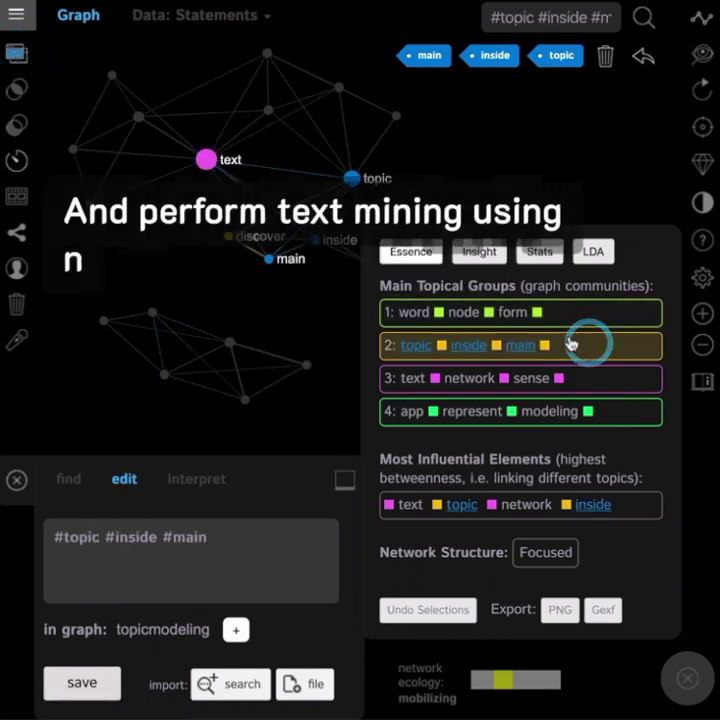
{"action": "left_click", "coordinate": [17, 57]}
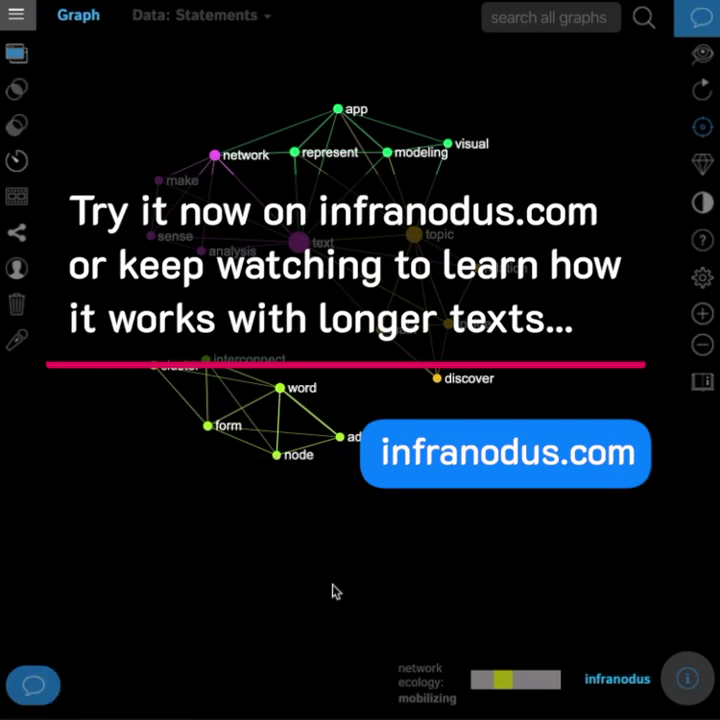
{"action": "left_click", "coordinate": [342, 546]}
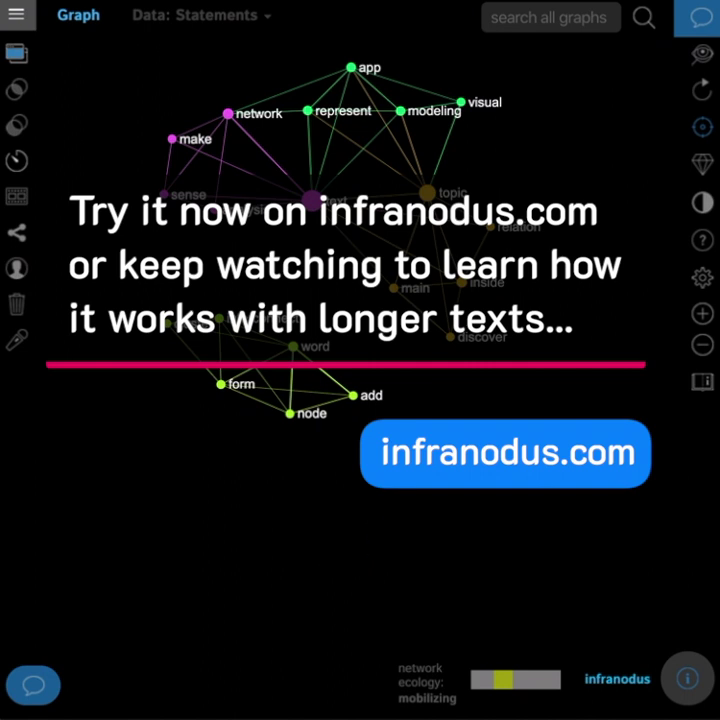
Create a new text from the research paper copied out of Word and save it as a graph
{"action": "left_click", "coordinate": [16, 16]}
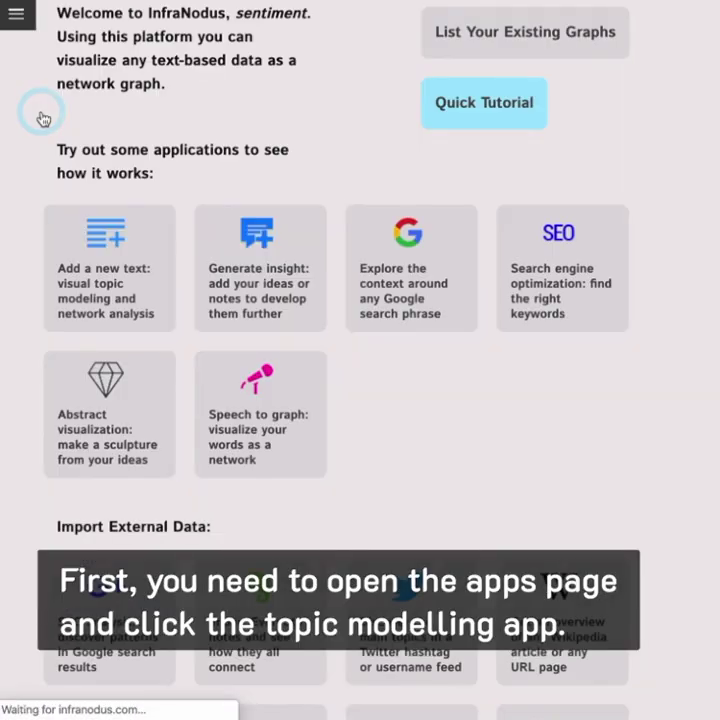
{"action": "left_click", "coordinate": [97, 291]}
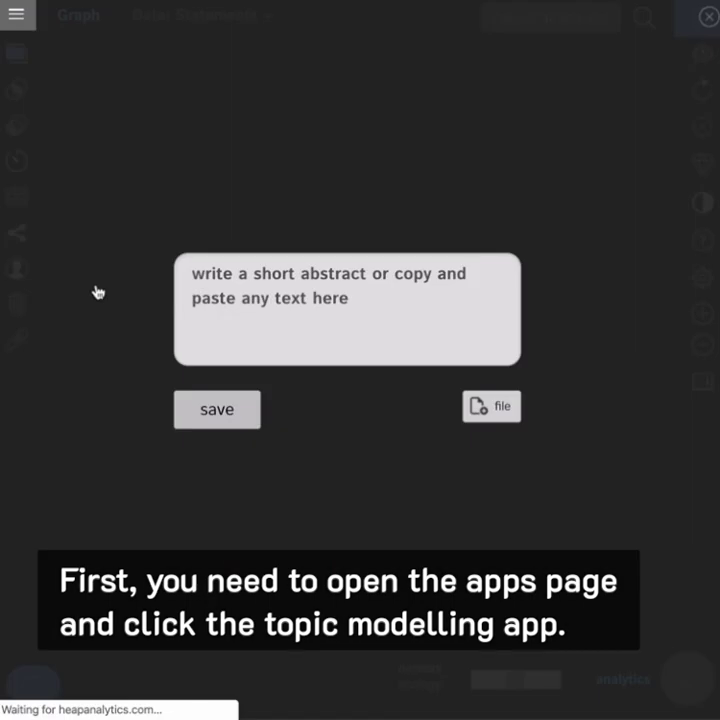
{"action": "left_click", "coordinate": [212, 283]}
{"action": "key", "text": "super+Tab"}
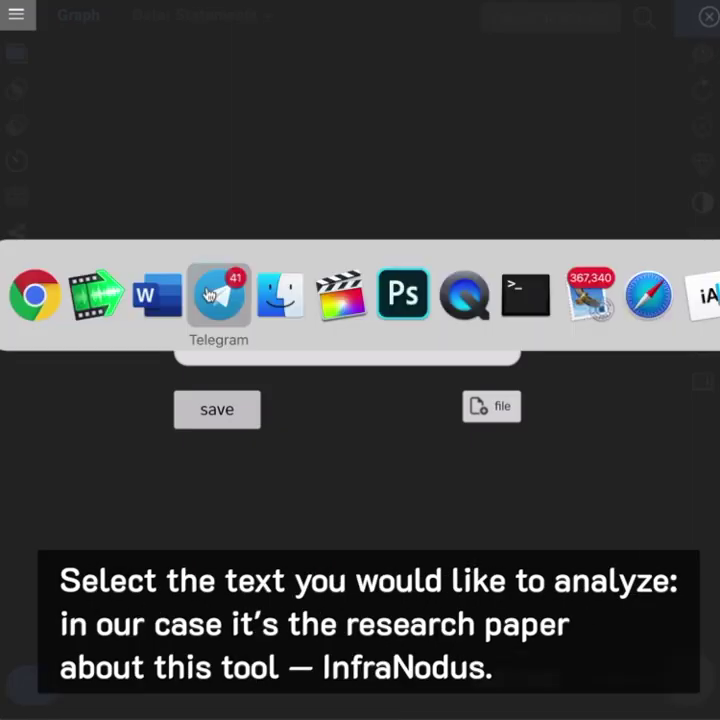
{"action": "left_click", "coordinate": [157, 295]}
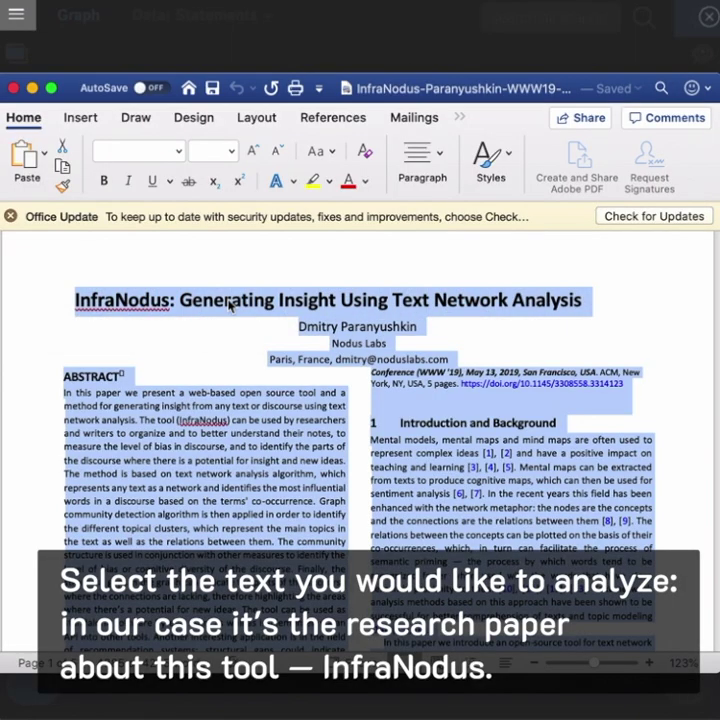
{"action": "key", "text": "super+c"}
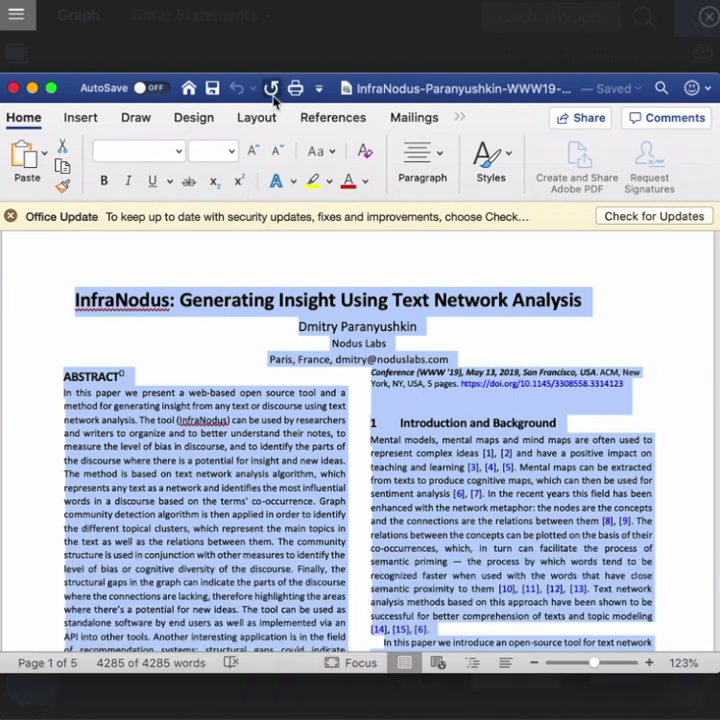
{"action": "left_click", "coordinate": [265, 29]}
{"action": "key", "text": "super+v"}
{"action": "left_click", "coordinate": [483, 410]}
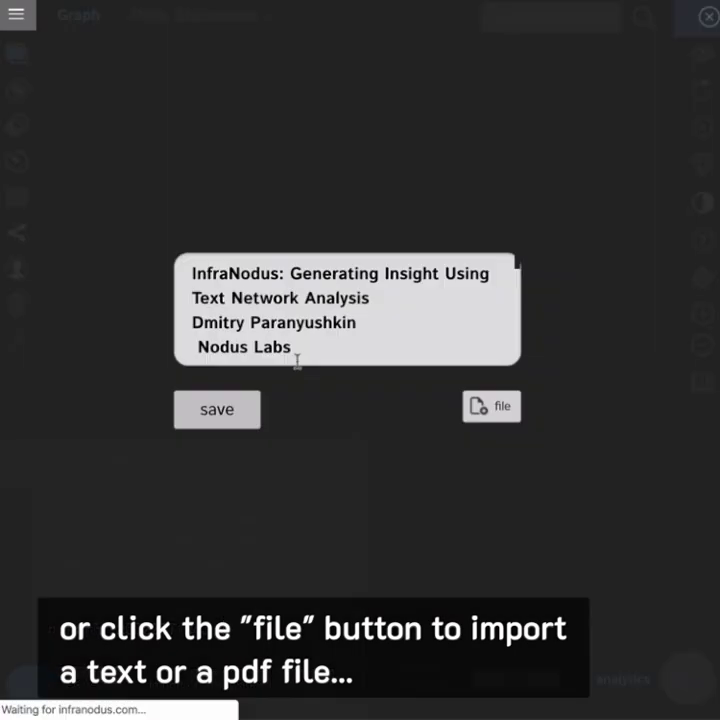
{"action": "left_click", "coordinate": [217, 410]}
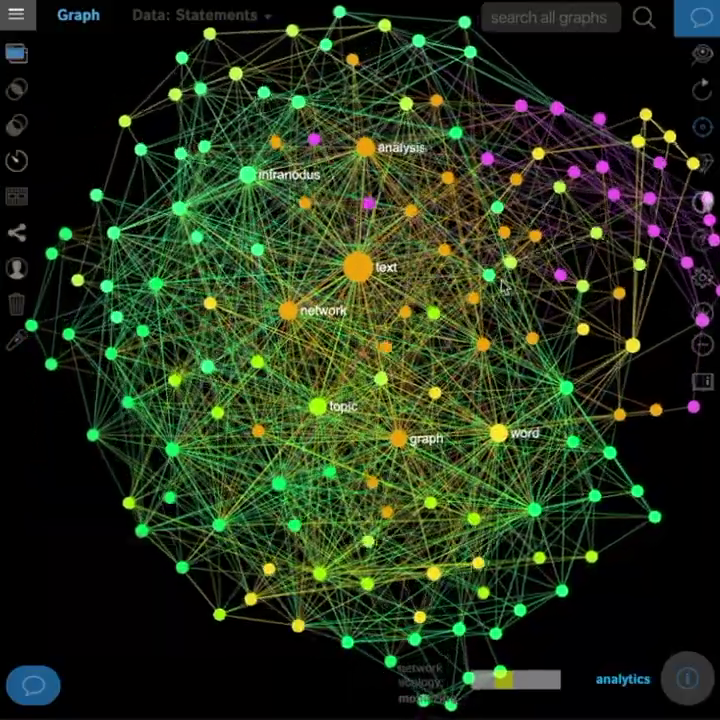
Nudge the comparative node lower and select the text, analysis and network nodes
{"action": "left_click_drag", "start_coordinate": [479, 244], "coordinate": [471, 308]}
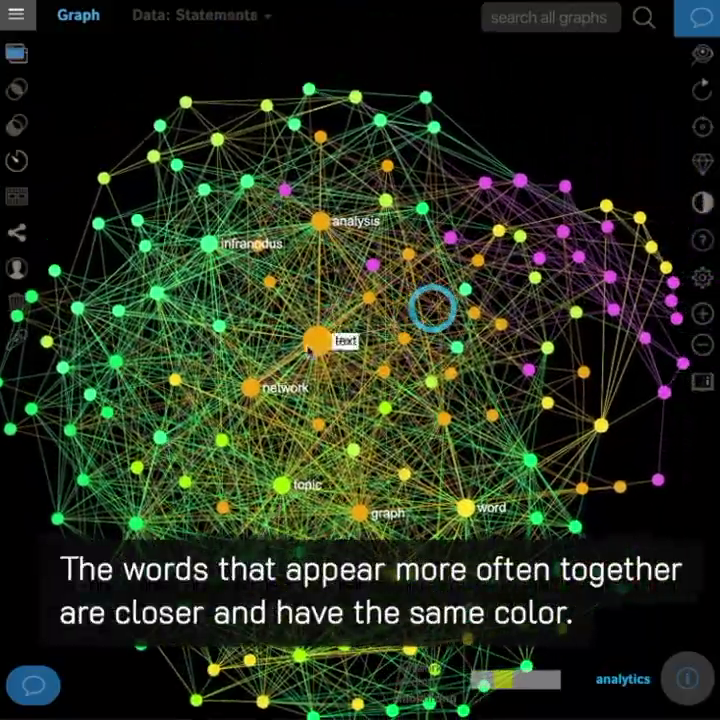
{"action": "left_click", "coordinate": [315, 342]}
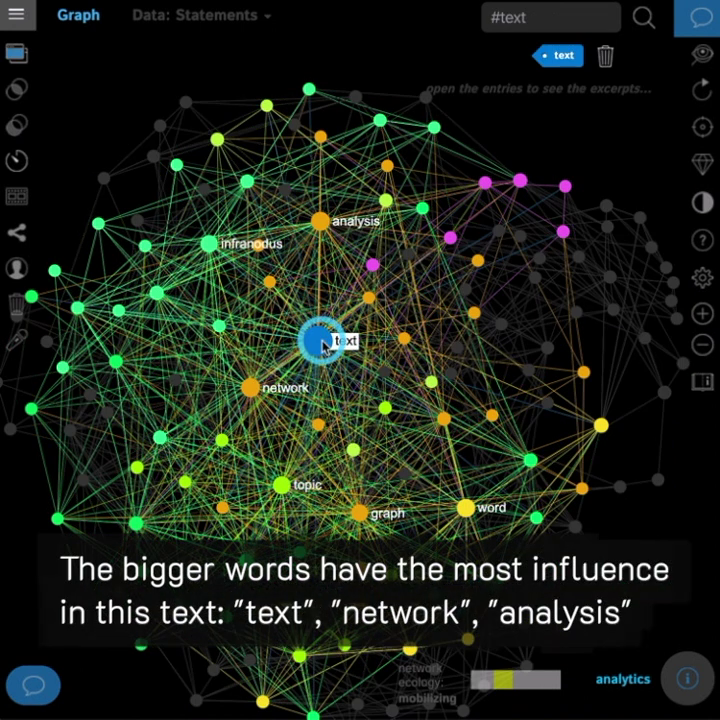
{"action": "left_click", "coordinate": [320, 222]}
{"action": "left_click", "coordinate": [252, 390]}
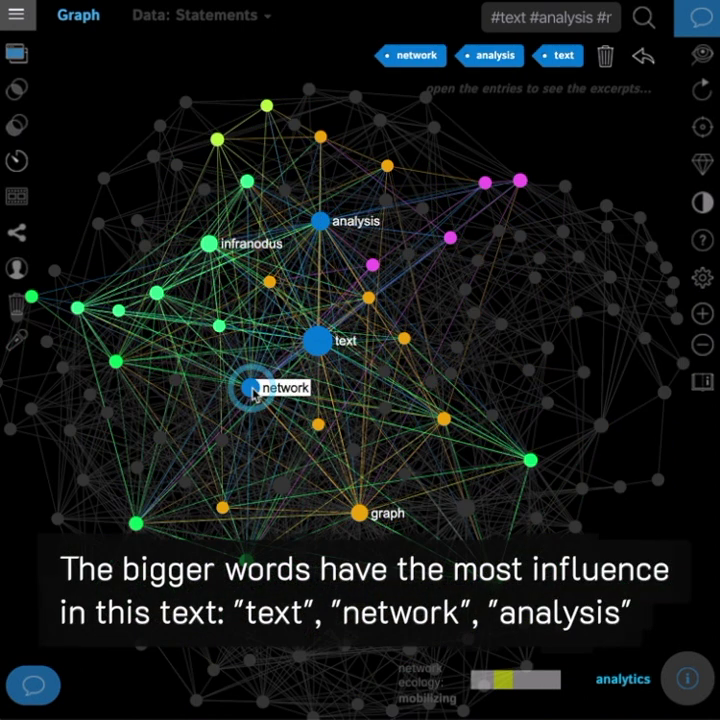
Read the excerpts containing text, network and analysis, then hide them and clear the selection
{"action": "left_click", "coordinate": [17, 54]}
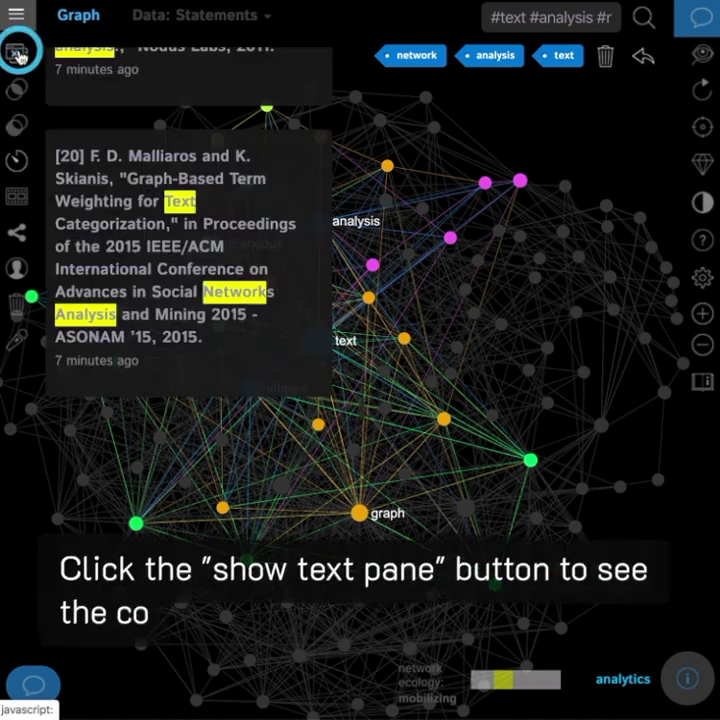
{"action": "scroll", "coordinate": [181, 257], "scroll_direction": "up", "scroll_amount": 10}
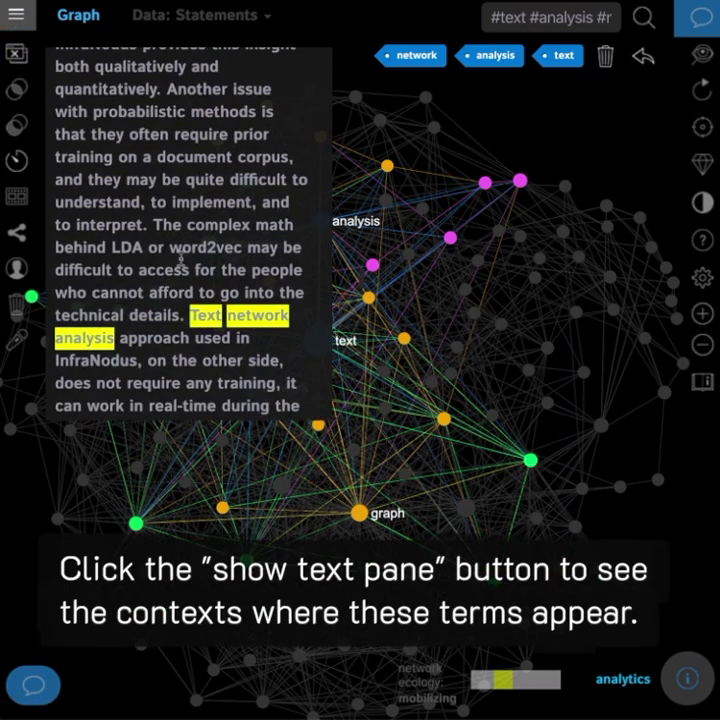
{"action": "scroll", "coordinate": [181, 262], "scroll_direction": "down", "scroll_amount": 3}
{"action": "scroll", "coordinate": [186, 256], "scroll_direction": "up", "scroll_amount": 2}
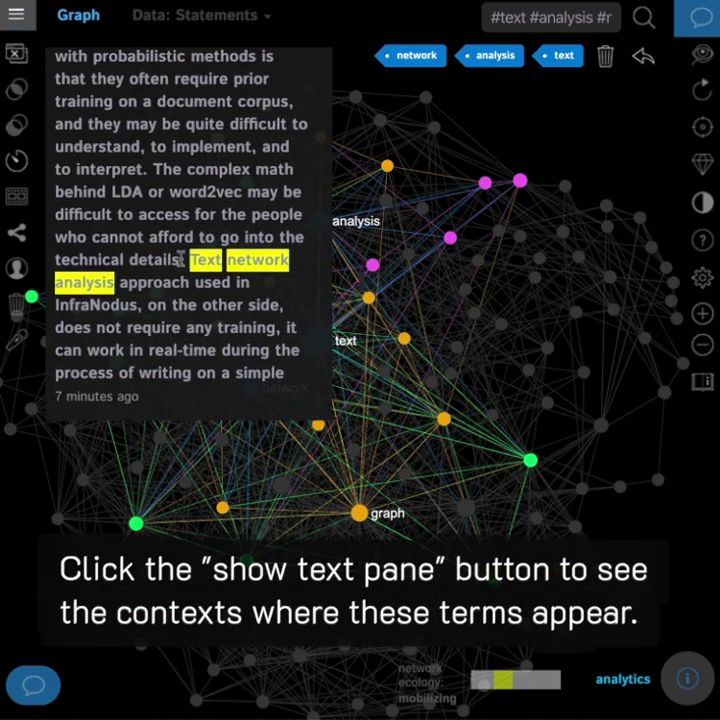
{"action": "left_click", "coordinate": [14, 54]}
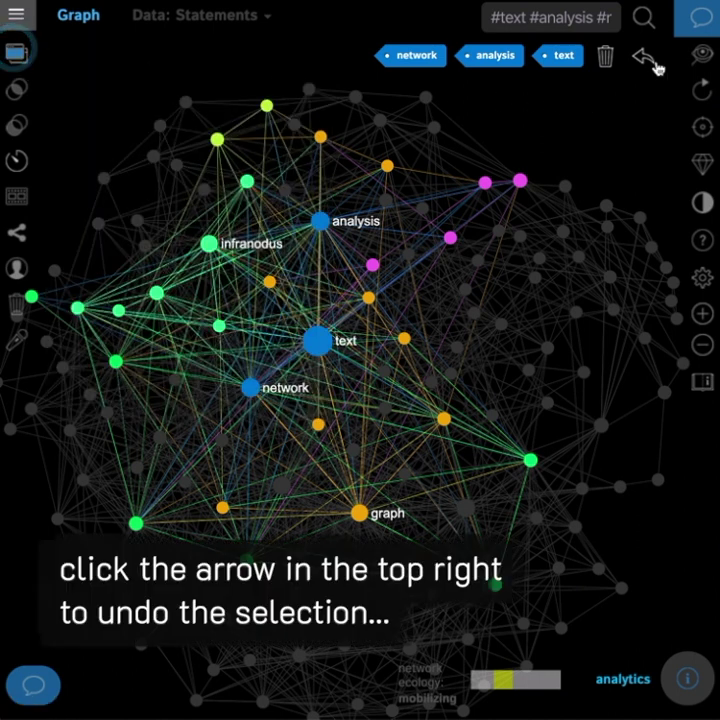
{"action": "left_click", "coordinate": [643, 57]}
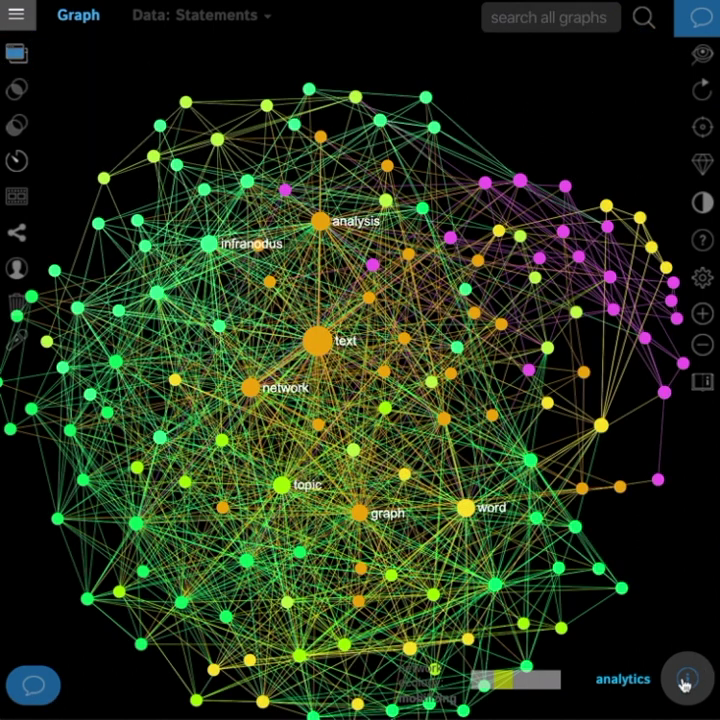
Review the text–network–graph and infranodus–method–insight topical groups and their excerpts
{"action": "left_click", "coordinate": [687, 679]}
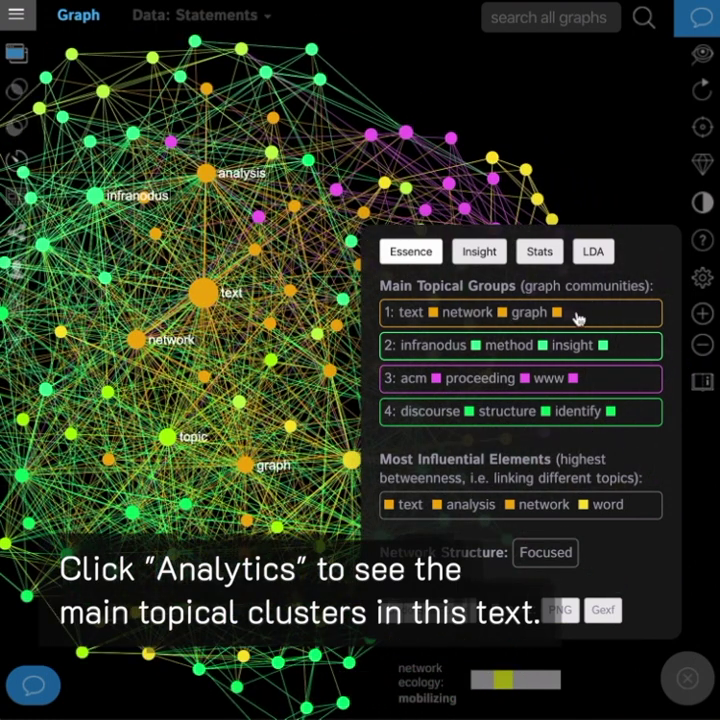
{"action": "left_click", "coordinate": [576, 315]}
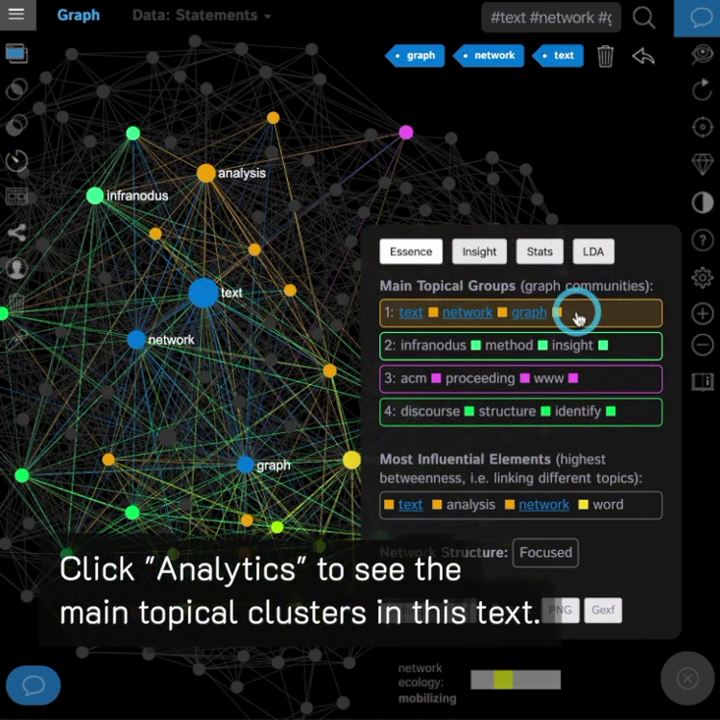
{"action": "left_click", "coordinate": [576, 315]}
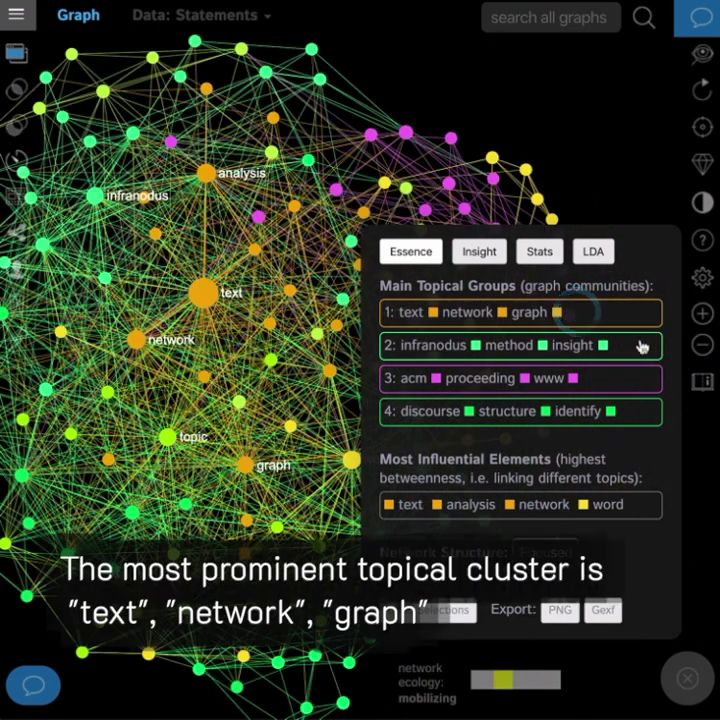
{"action": "left_click", "coordinate": [637, 350]}
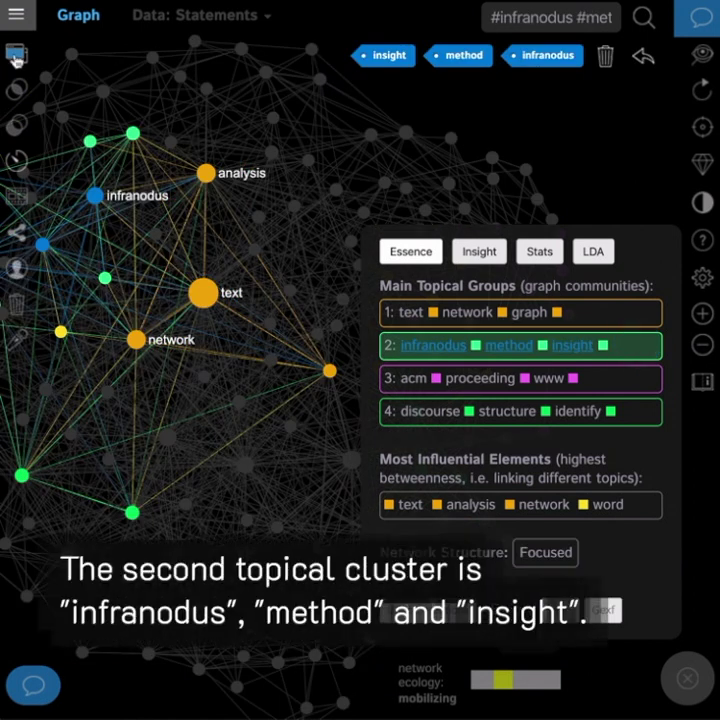
{"action": "left_click", "coordinate": [16, 58]}
{"action": "scroll", "coordinate": [181, 205], "scroll_direction": "up", "scroll_amount": 5}
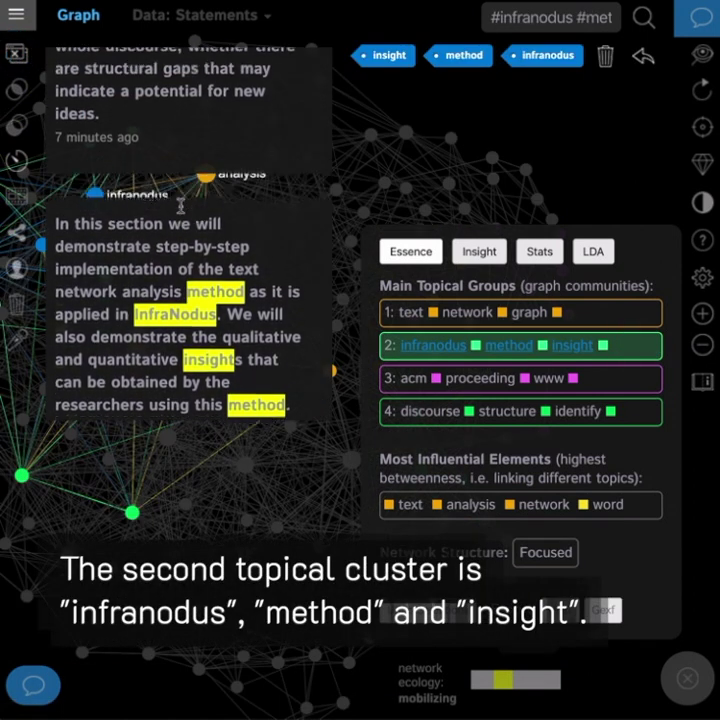
{"action": "scroll", "coordinate": [181, 200], "scroll_direction": "down", "scroll_amount": 2}
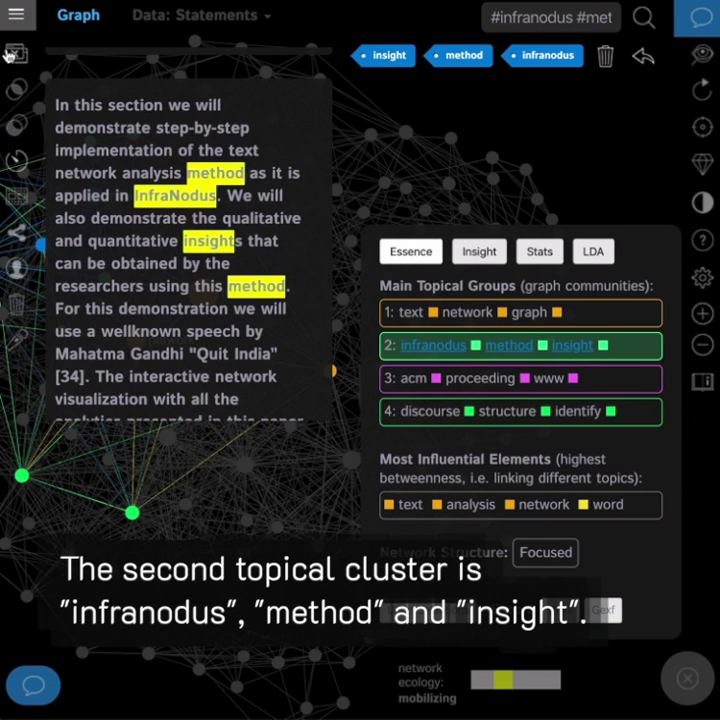
{"action": "left_click", "coordinate": [12, 52]}
{"action": "left_click", "coordinate": [628, 350]}
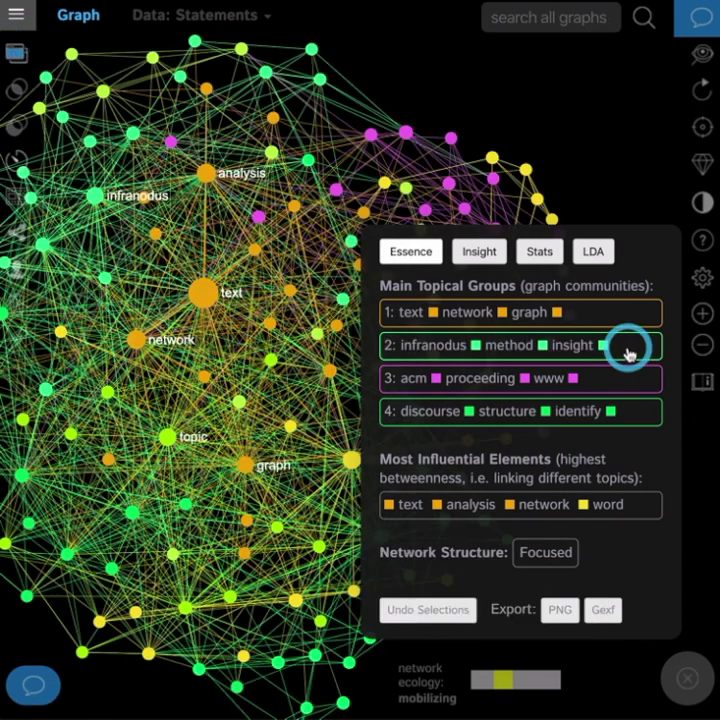
Check the acm–proceeding–www citation group's excerpts and delete those words from the graph
{"action": "left_click", "coordinate": [616, 386]}
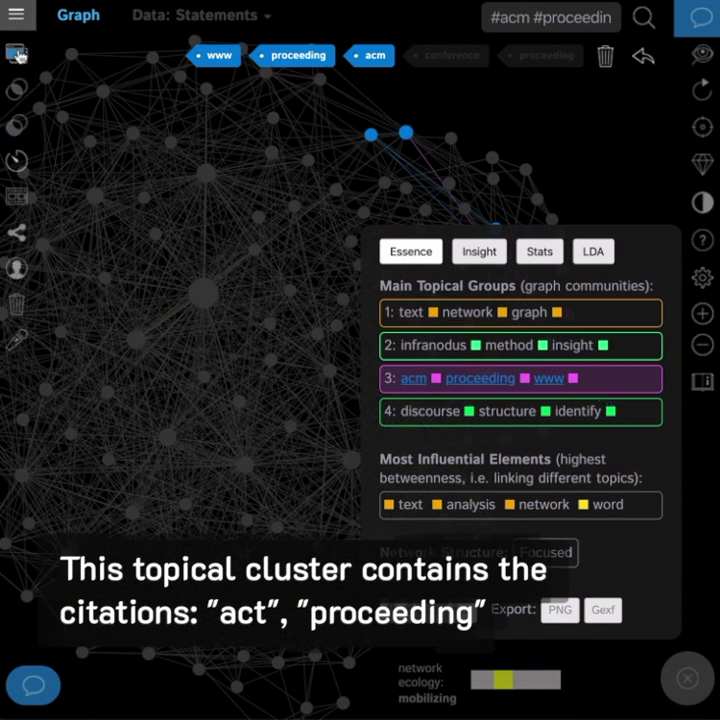
{"action": "left_click", "coordinate": [18, 52]}
{"action": "left_click", "coordinate": [18, 52]}
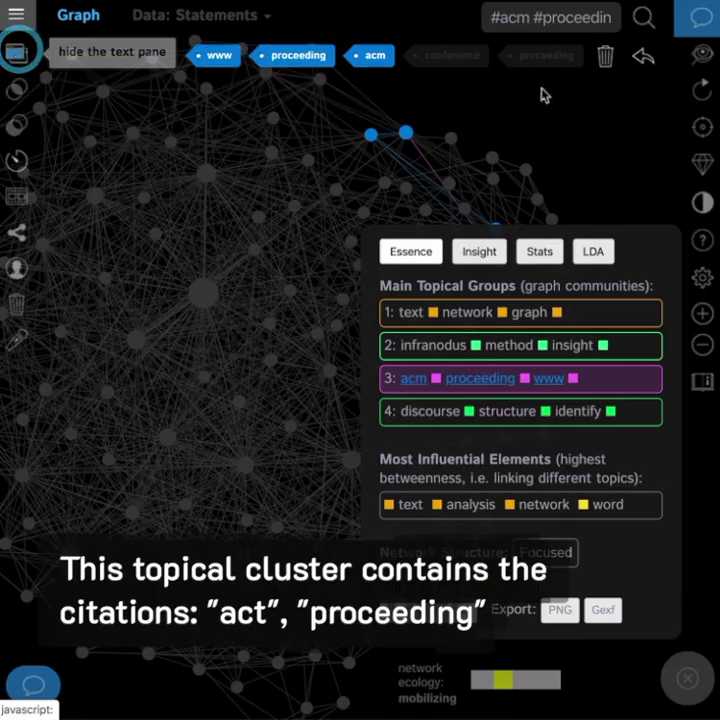
{"action": "left_click", "coordinate": [605, 56]}
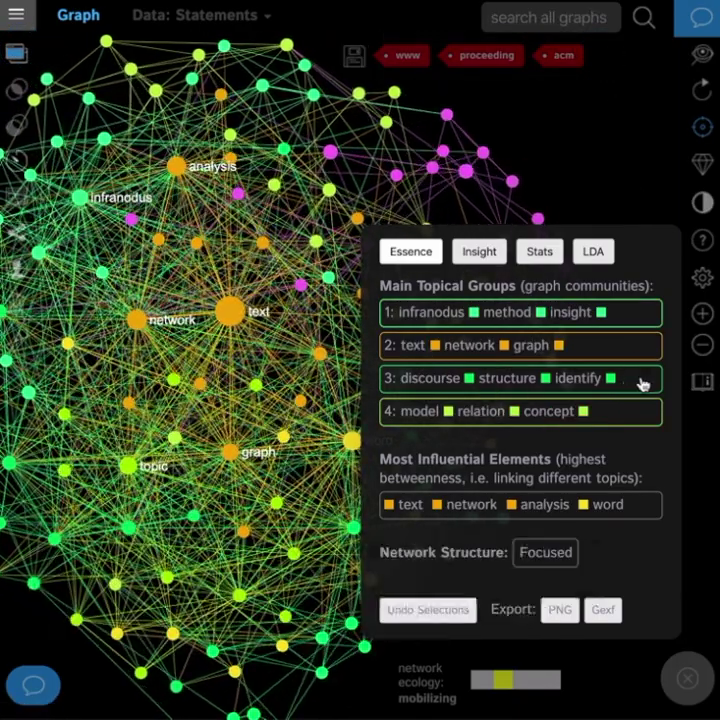
{"action": "left_click", "coordinate": [641, 381]}
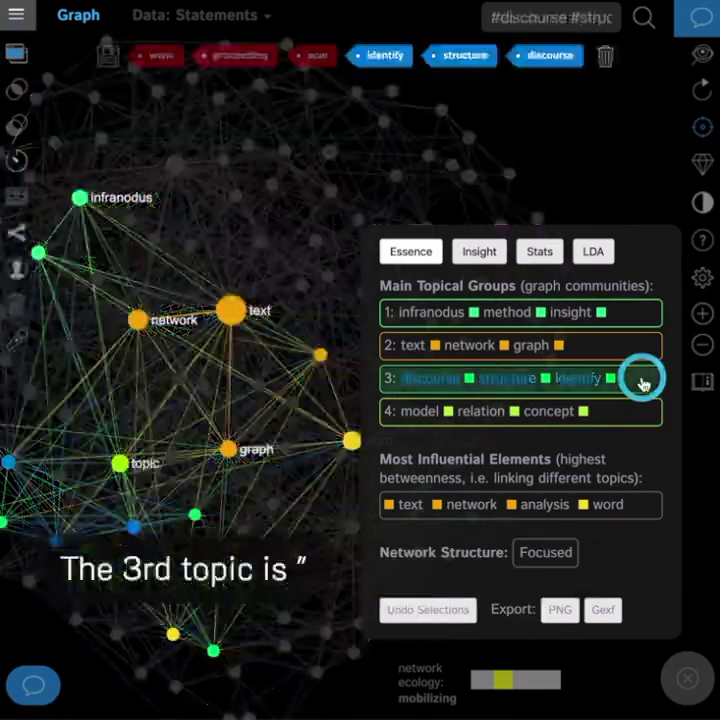
{"action": "left_click", "coordinate": [17, 56]}
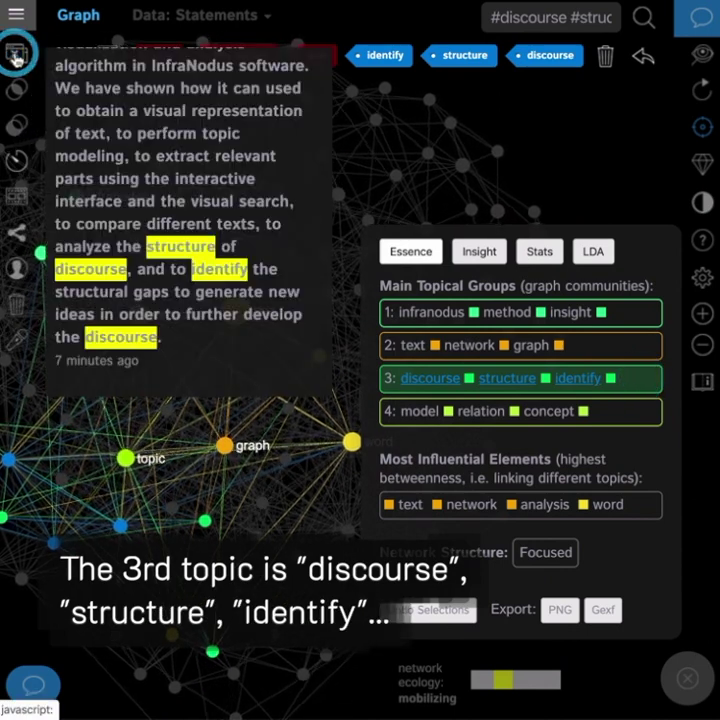
{"action": "left_click", "coordinate": [16, 56]}
{"action": "left_click", "coordinate": [627, 378]}
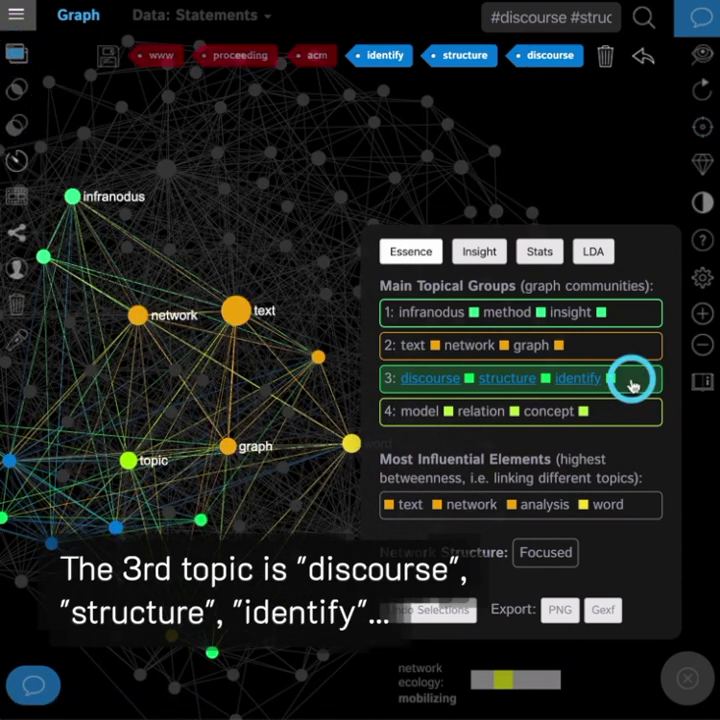
{"action": "left_click", "coordinate": [627, 410]}
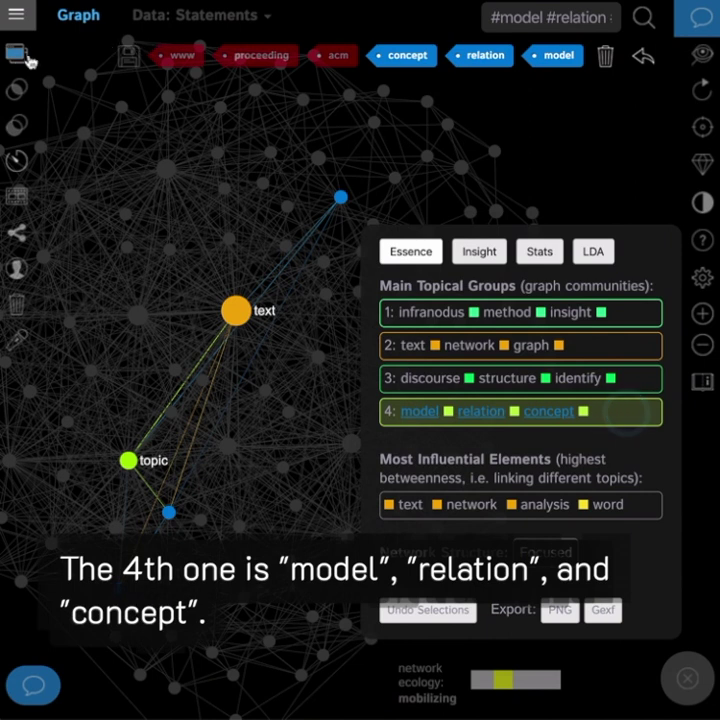
{"action": "left_click", "coordinate": [17, 56]}
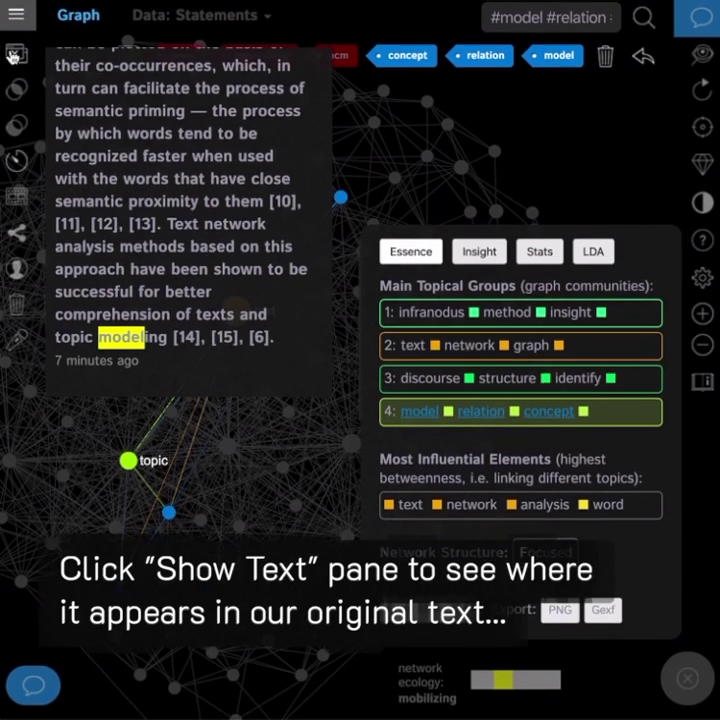
{"action": "left_click", "coordinate": [17, 56]}
{"action": "left_click", "coordinate": [598, 412]}
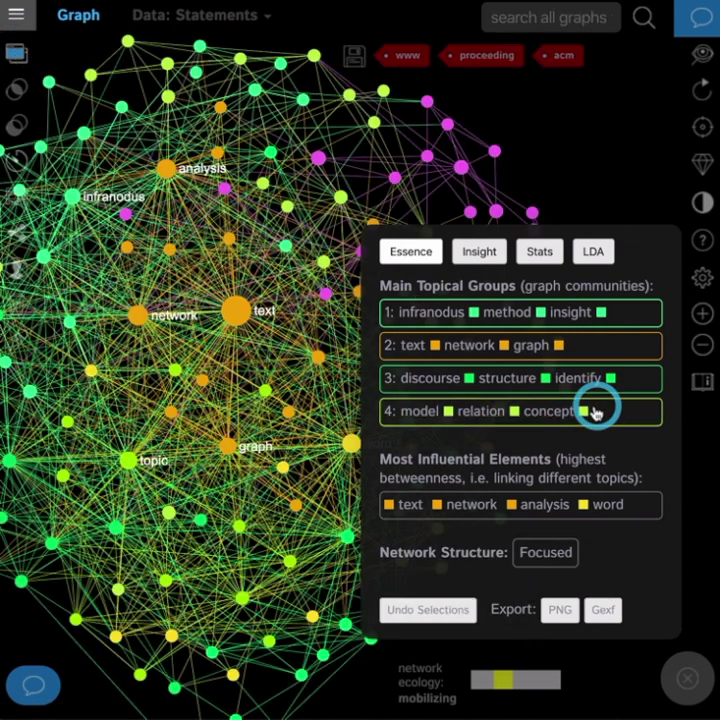
Read the Focused structure explanation and stats: 147 nodes, density 0.05, modularity 0.38
{"action": "left_click_drag", "start_coordinate": [379, 557], "coordinate": [507, 556]}
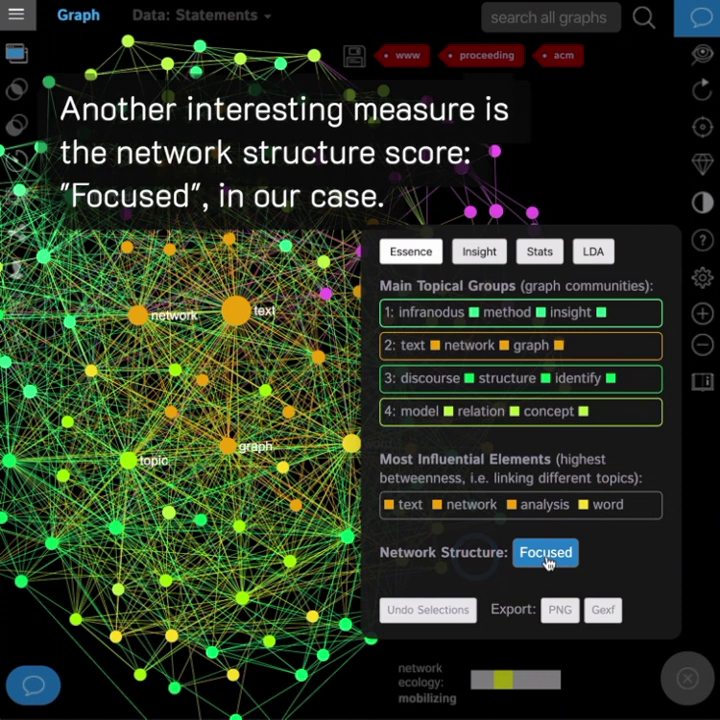
{"action": "left_click", "coordinate": [546, 556]}
{"action": "scroll", "coordinate": [505, 512], "scroll_direction": "down", "scroll_amount": 2}
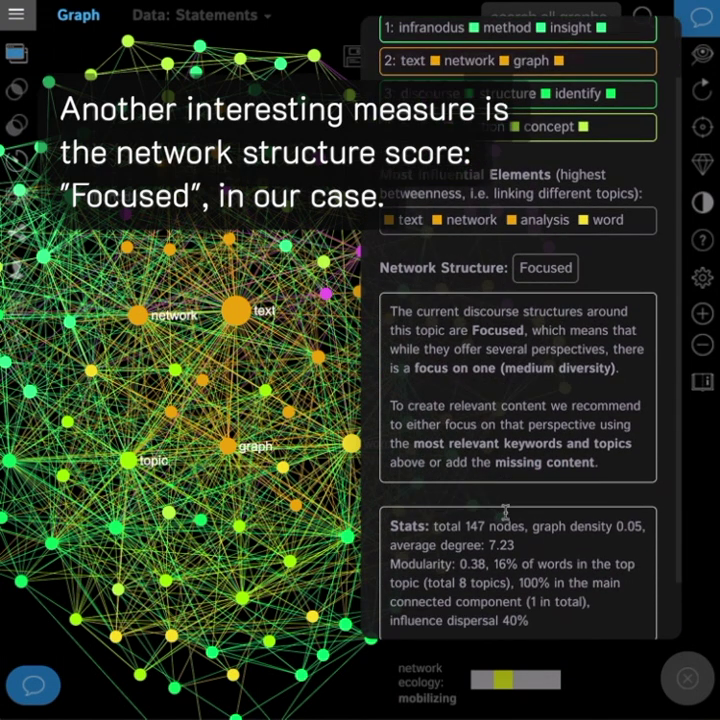
{"action": "left_click_drag", "start_coordinate": [541, 358], "coordinate": [389, 305]}
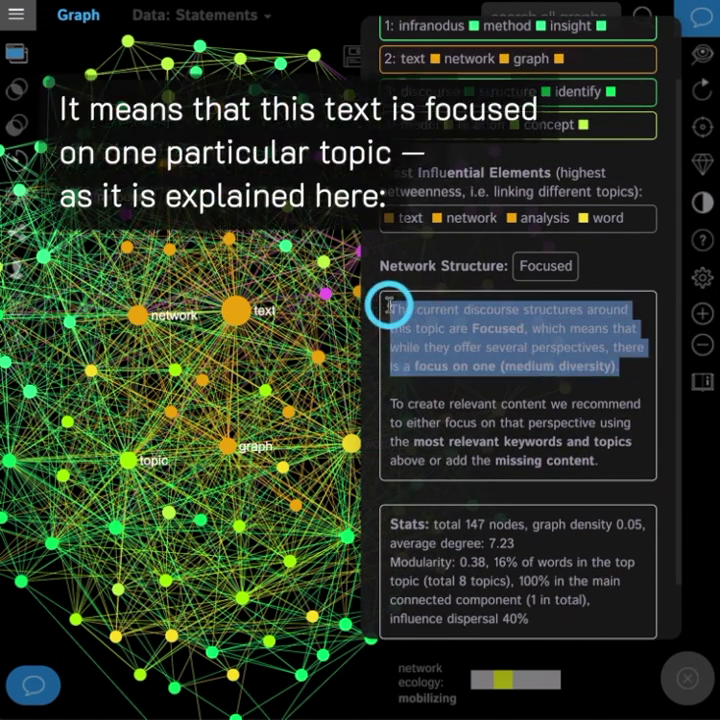
{"action": "left_click", "coordinate": [393, 303]}
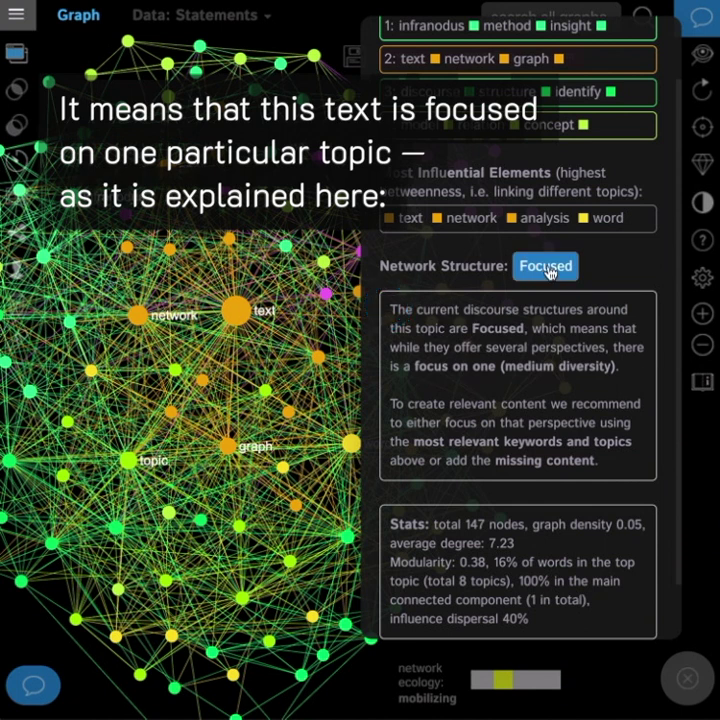
{"action": "scroll", "coordinate": [509, 515], "scroll_direction": "down", "scroll_amount": 2}
{"action": "scroll", "coordinate": [509, 515], "scroll_direction": "up", "scroll_amount": 4}
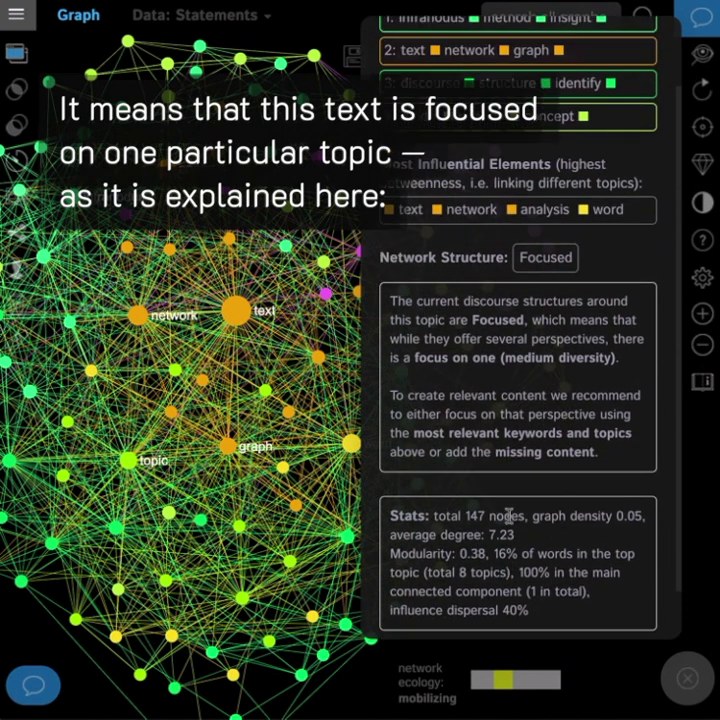
Collapse the structure explanation and show the Insight advice with its structural gap
{"action": "left_click", "coordinate": [540, 350]}
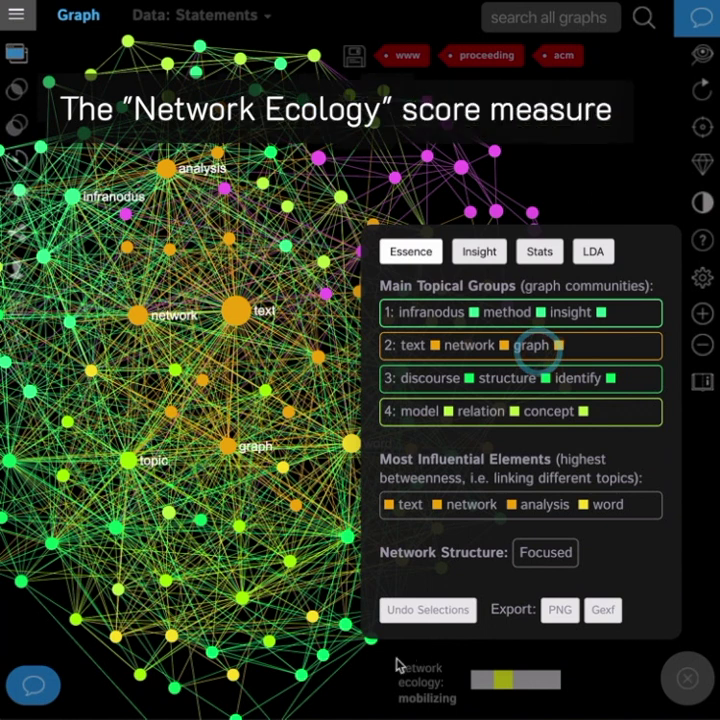
{"action": "mouse_move", "coordinate": [455, 703]}
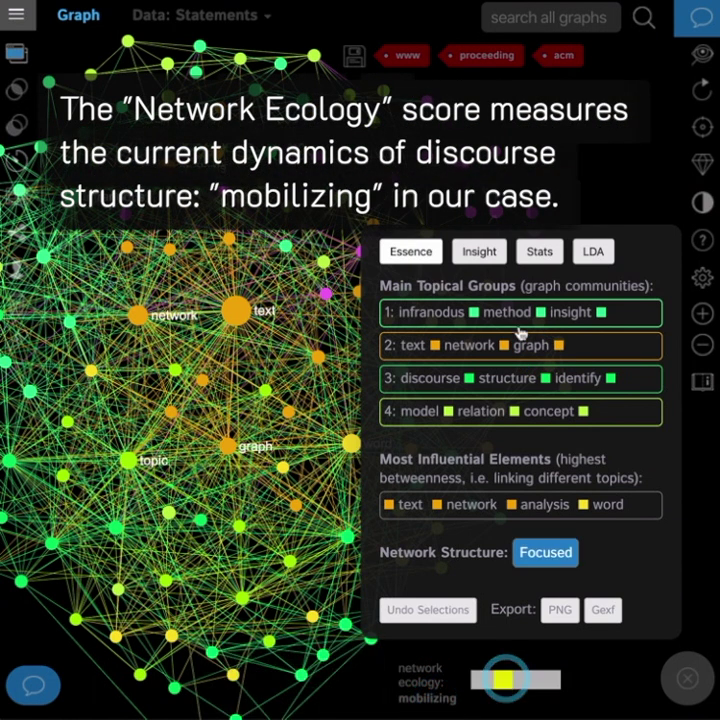
{"action": "left_click", "coordinate": [478, 251]}
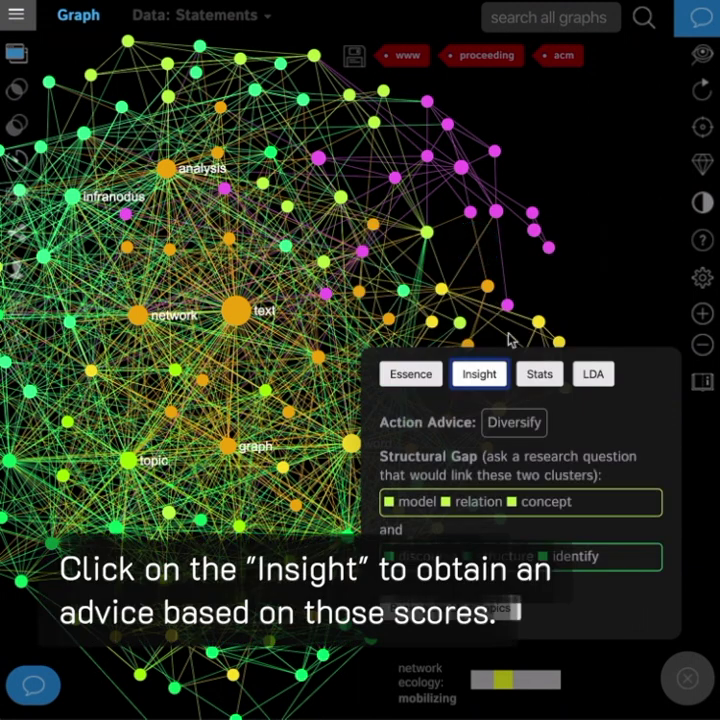
Expand the Diversify advice explanation and filter to the model–relation–concept gap cluster
{"action": "left_click", "coordinate": [515, 428]}
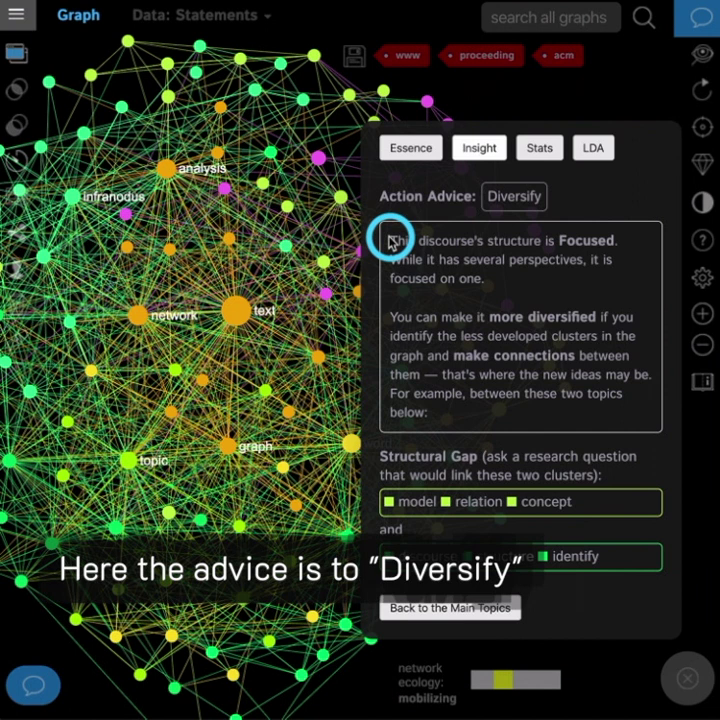
{"action": "left_click_drag", "start_coordinate": [389, 240], "coordinate": [528, 416]}
{"action": "left_click", "coordinate": [528, 418]}
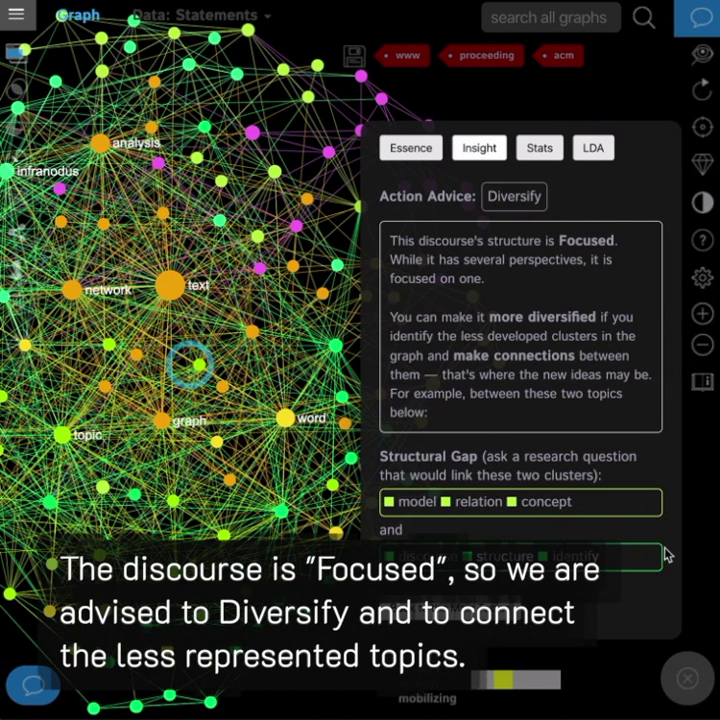
{"action": "left_click", "coordinate": [598, 503]}
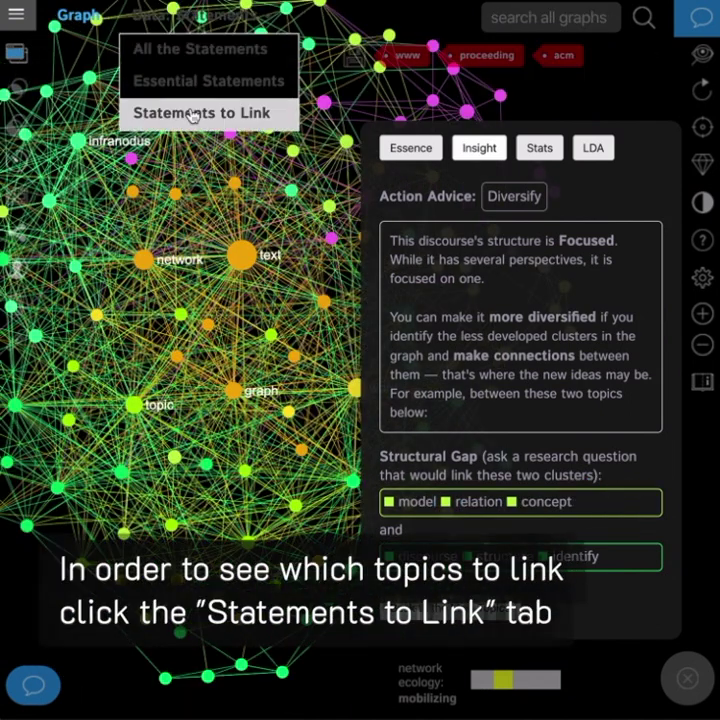
Filter the Data dropdown to Statements to Link and show their text beside the graph
{"action": "left_click", "coordinate": [191, 115]}
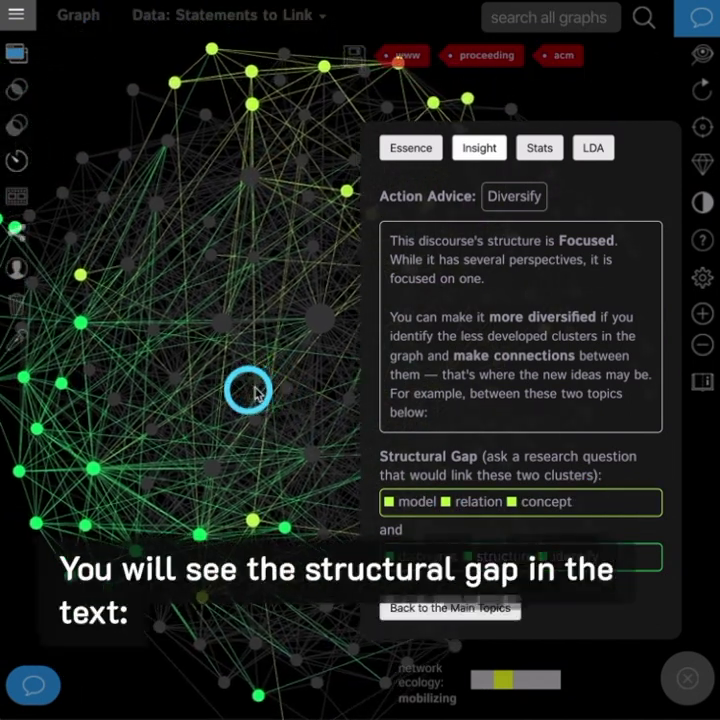
{"action": "left_click_drag", "start_coordinate": [243, 380], "coordinate": [232, 375]}
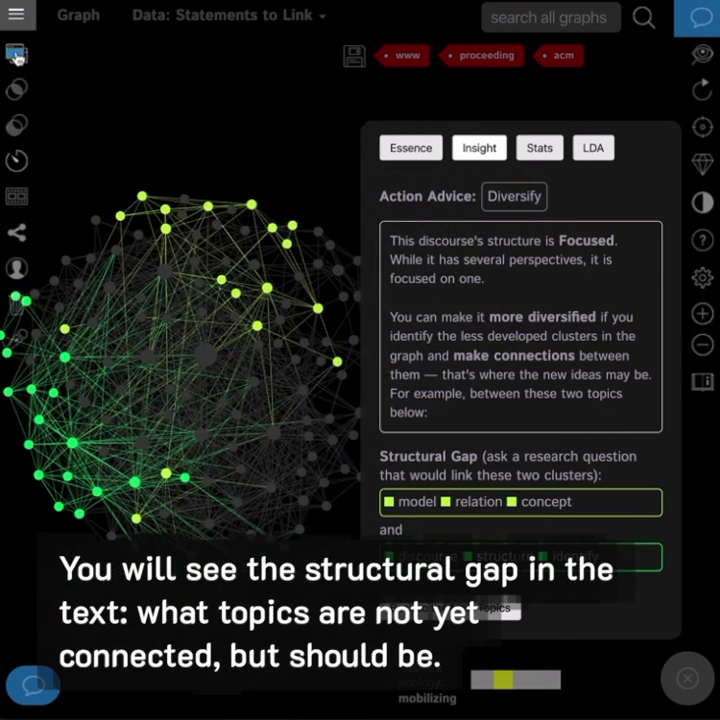
{"action": "left_click", "coordinate": [16, 54]}
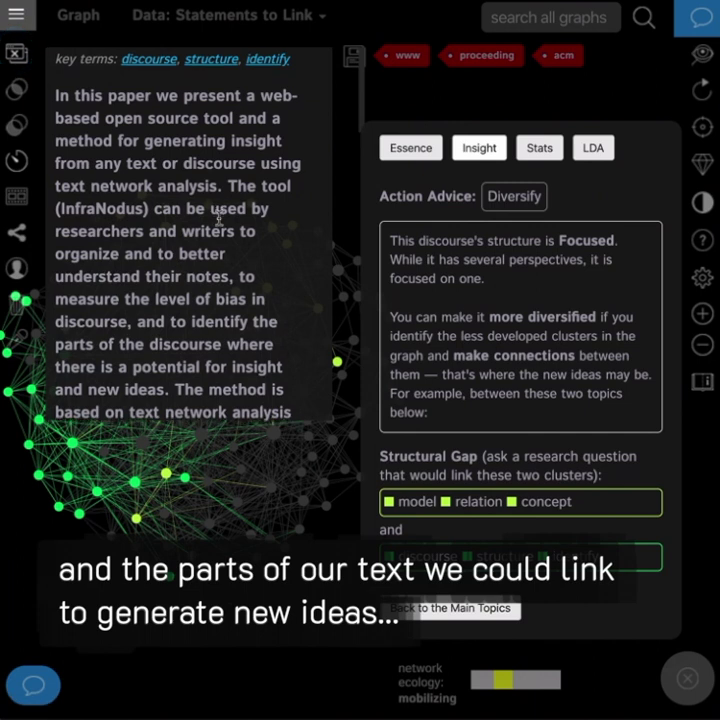
Read the passages for the discourse–structure–identify gap cluster
{"action": "left_click", "coordinate": [630, 566]}
{"action": "scroll", "coordinate": [175, 273], "scroll_direction": "down", "scroll_amount": 5}
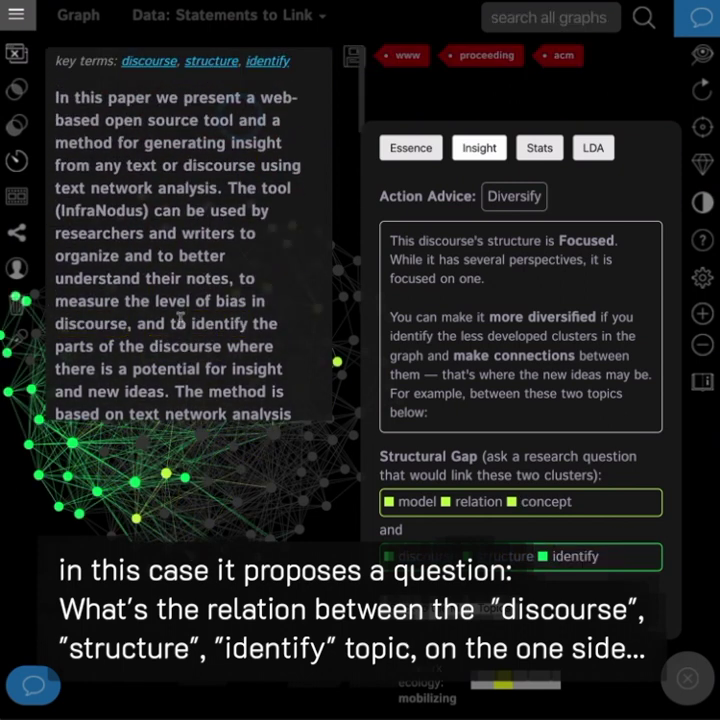
{"action": "scroll", "coordinate": [177, 300], "scroll_direction": "down", "scroll_amount": 10}
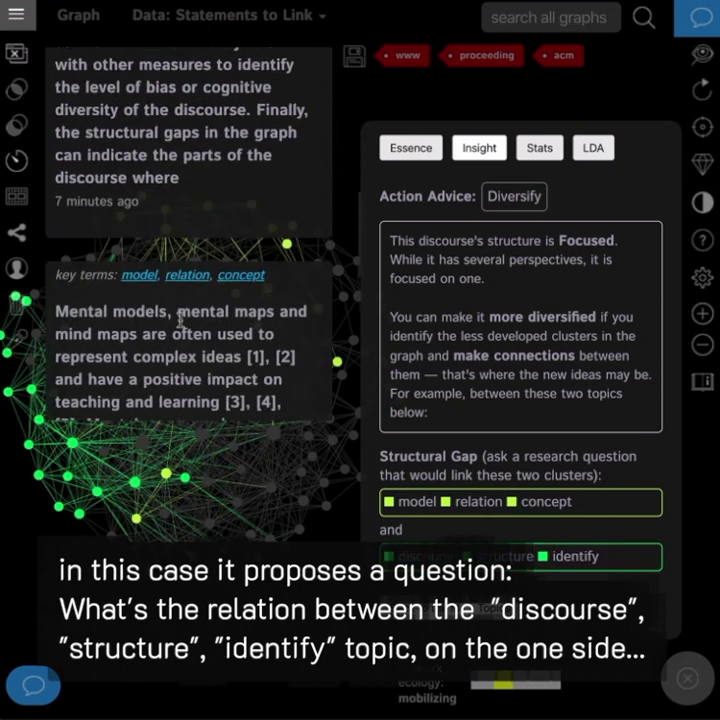
{"action": "scroll", "coordinate": [180, 320], "scroll_direction": "down", "scroll_amount": 2}
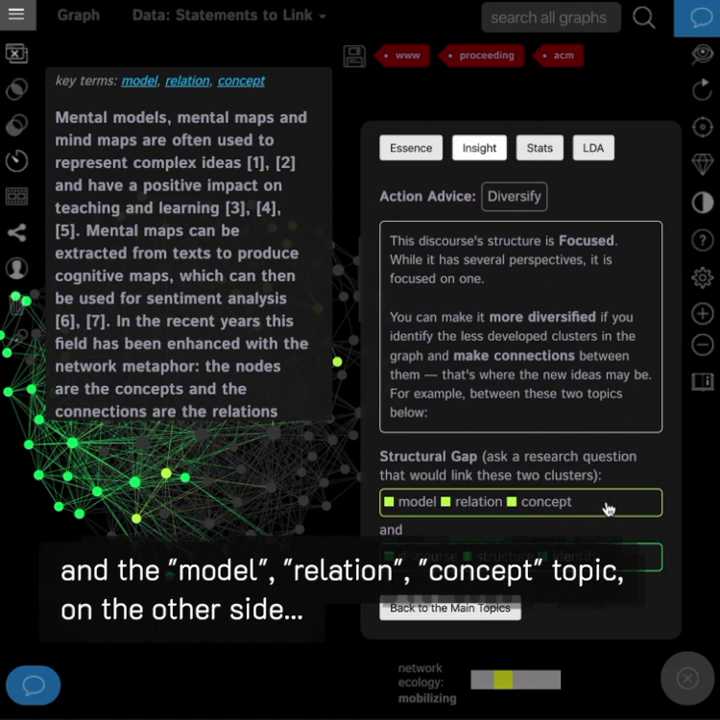
Read the model–relation–concept passages, then clear that filter and close the text pane
{"action": "left_click", "coordinate": [606, 506]}
{"action": "scroll", "coordinate": [128, 174], "scroll_direction": "down", "scroll_amount": 5}
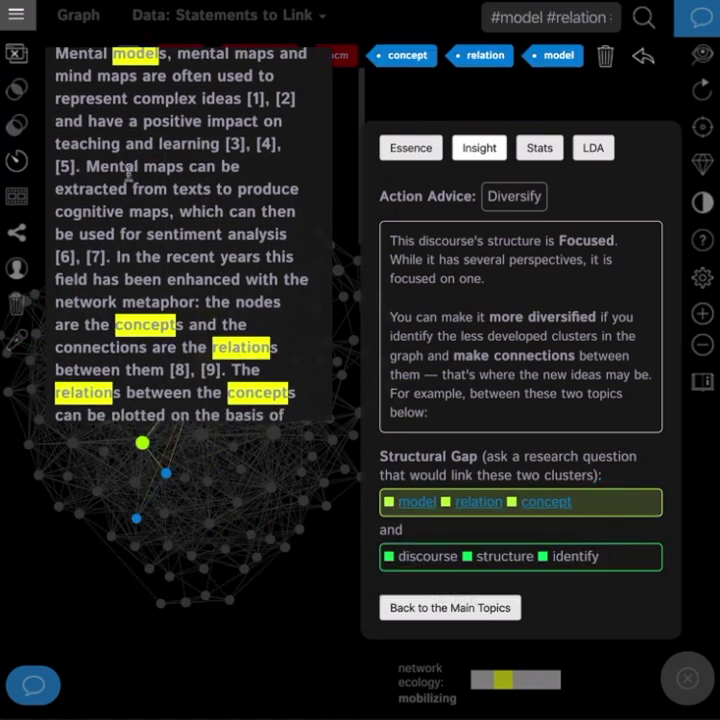
{"action": "scroll", "coordinate": [128, 174], "scroll_direction": "down", "scroll_amount": 1}
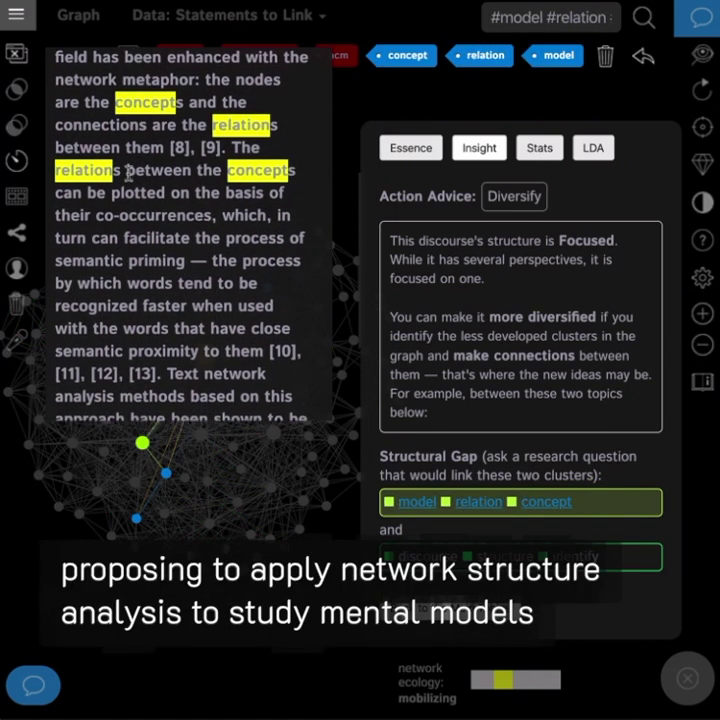
{"action": "scroll", "coordinate": [128, 174], "scroll_direction": "up", "scroll_amount": 3}
{"action": "scroll", "coordinate": [128, 170], "scroll_direction": "up", "scroll_amount": 2}
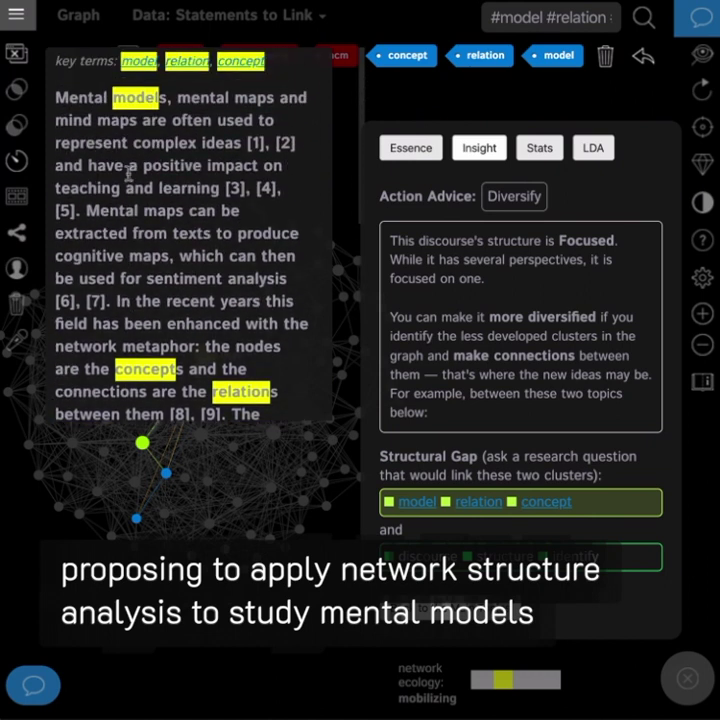
{"action": "scroll", "coordinate": [128, 172], "scroll_direction": "down", "scroll_amount": 4}
{"action": "scroll", "coordinate": [128, 174], "scroll_direction": "down", "scroll_amount": 3}
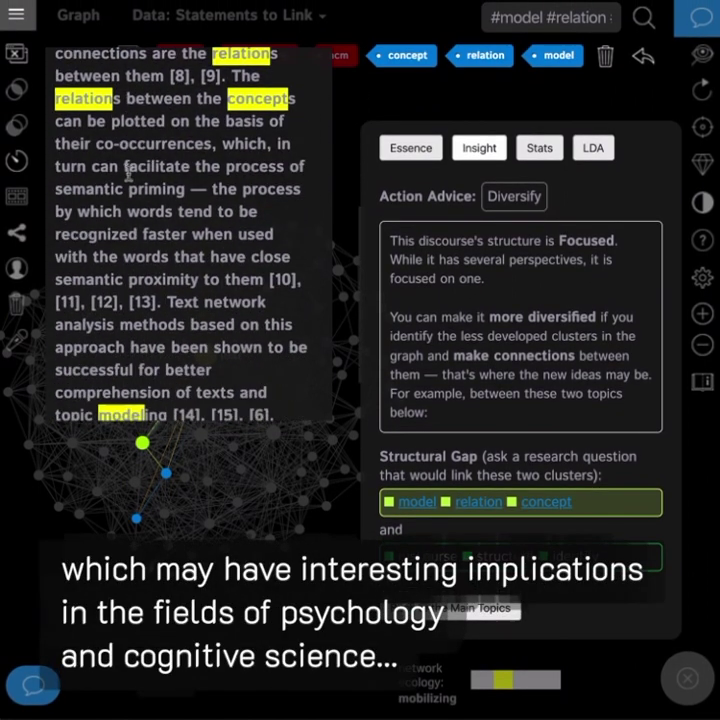
{"action": "left_click", "coordinate": [588, 505]}
{"action": "scroll", "coordinate": [167, 143], "scroll_direction": "up", "scroll_amount": 5}
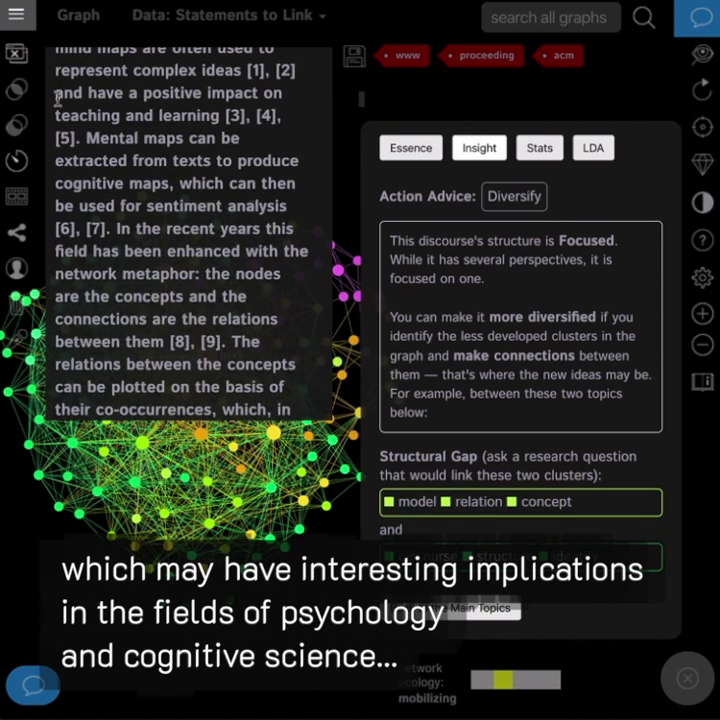
{"action": "left_click", "coordinate": [18, 56]}
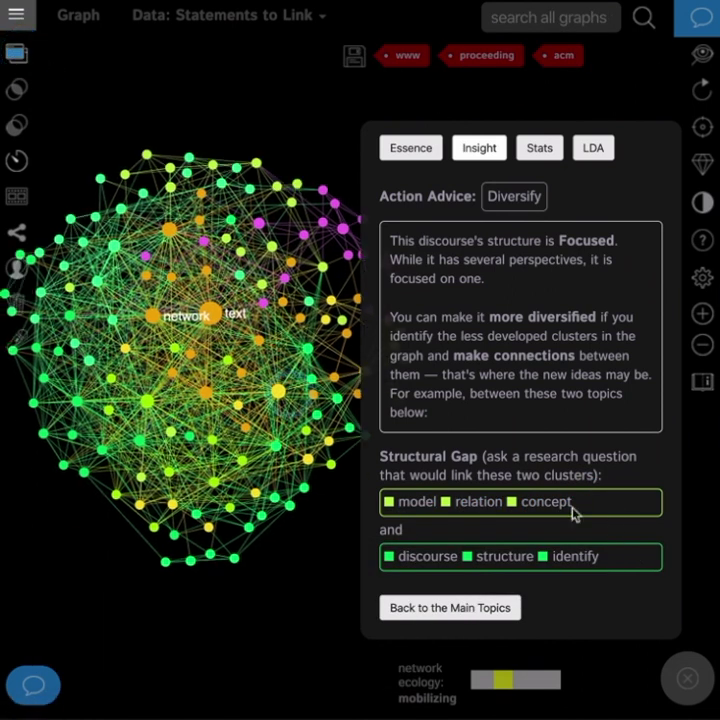
Collapse Diversify, scroll through the keyword Stats table, and return to the Essence summary
{"action": "left_click", "coordinate": [517, 196]}
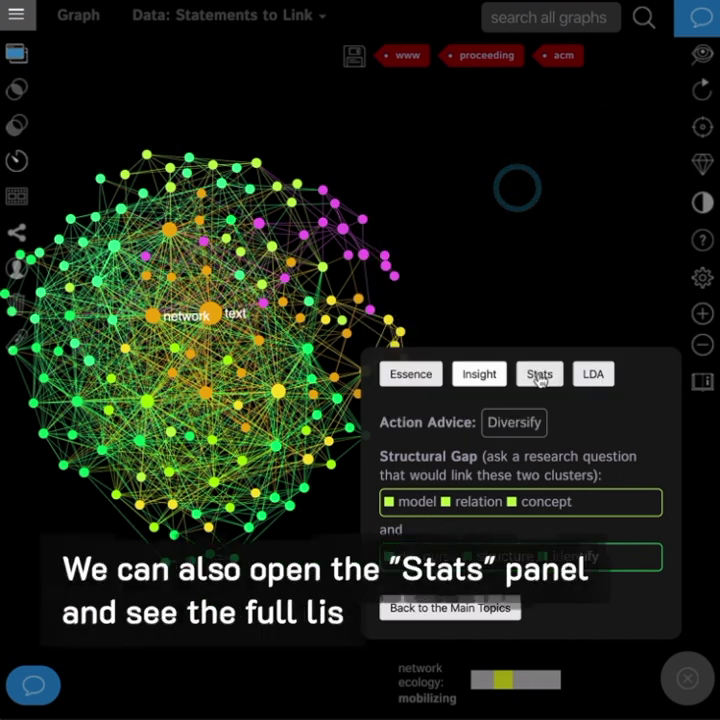
{"action": "left_click", "coordinate": [540, 373]}
{"action": "scroll", "coordinate": [478, 440], "scroll_direction": "down", "scroll_amount": 10}
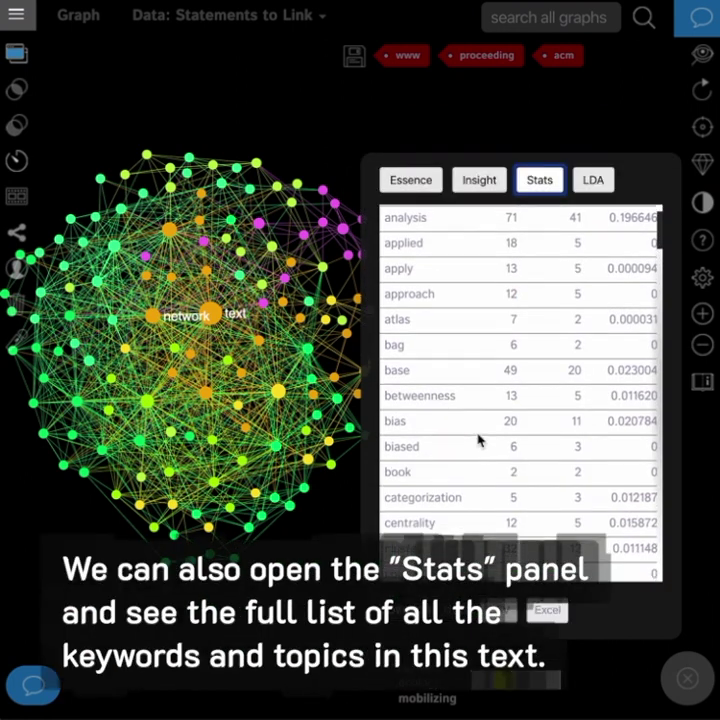
{"action": "scroll", "coordinate": [478, 440], "scroll_direction": "down", "scroll_amount": 8}
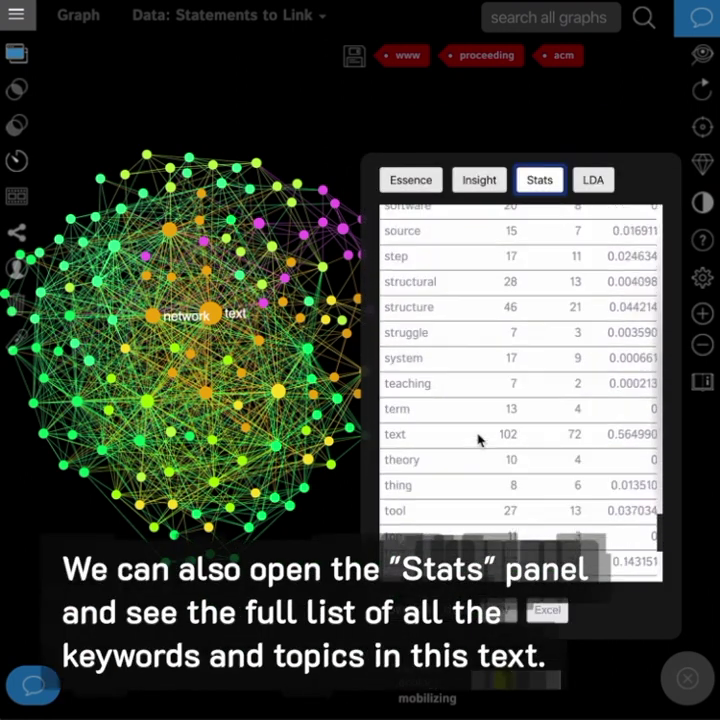
{"action": "scroll", "coordinate": [478, 440], "scroll_direction": "up", "scroll_amount": 15}
{"action": "scroll", "coordinate": [478, 440], "scroll_direction": "up", "scroll_amount": 1}
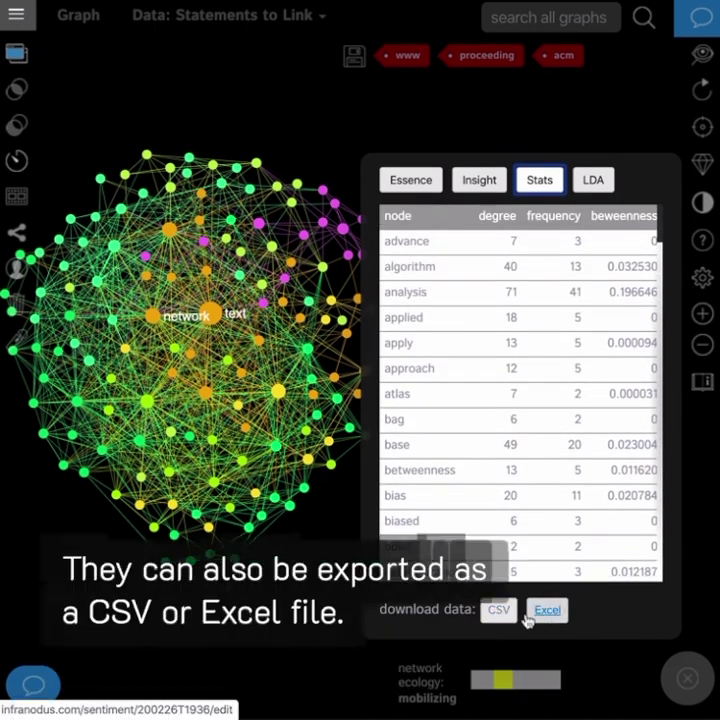
{"action": "left_click", "coordinate": [411, 180]}
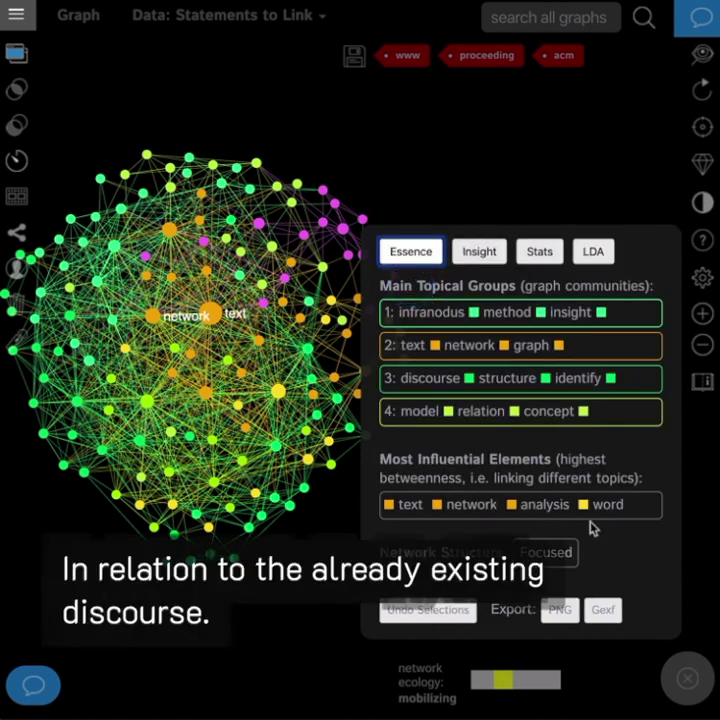
Select the text, network and graph nodes and start a Google search import for 'text network graph'
{"action": "left_click", "coordinate": [208, 316]}
{"action": "left_click", "coordinate": [152, 316]}
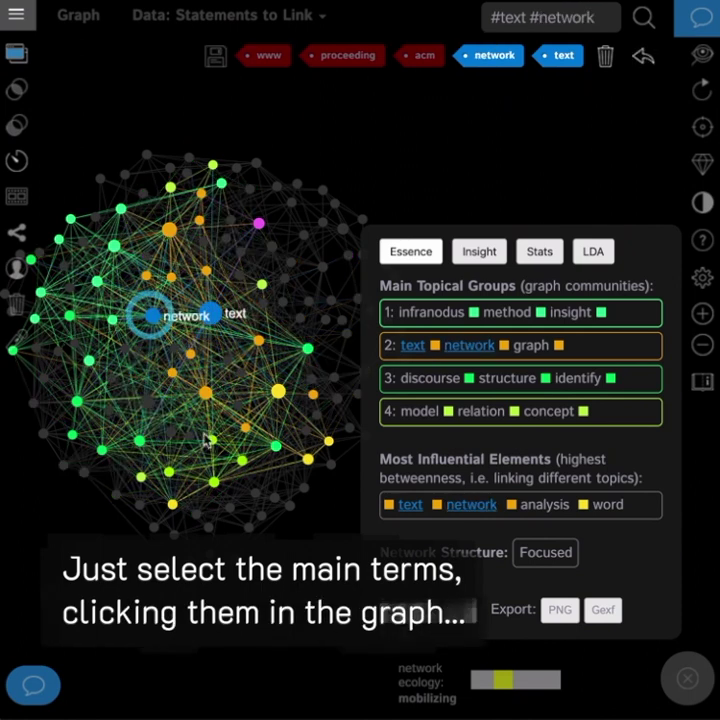
{"action": "left_click", "coordinate": [205, 393]}
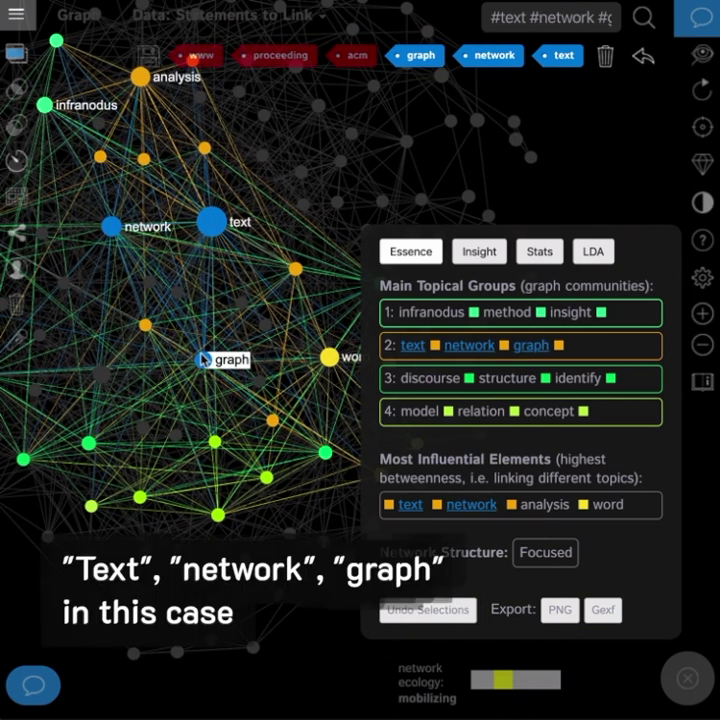
{"action": "left_click", "coordinate": [34, 688]}
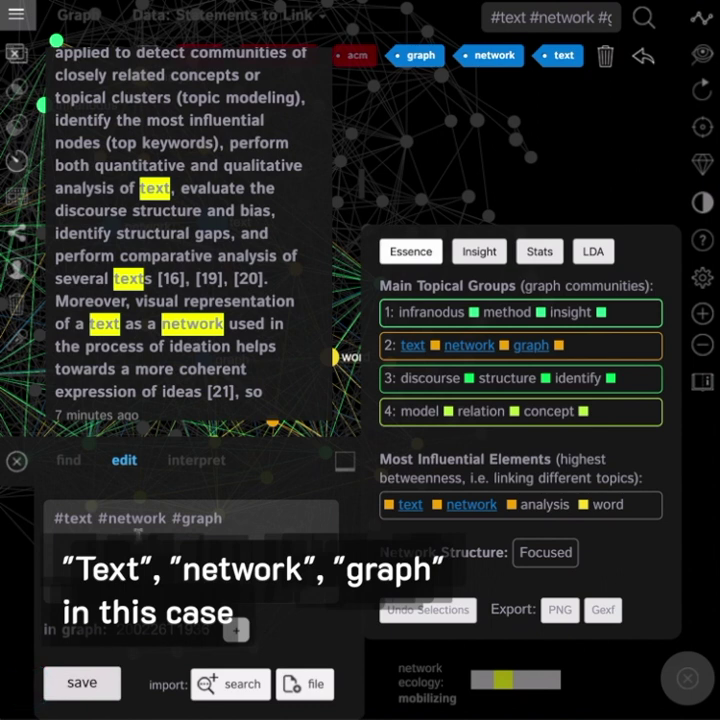
{"action": "left_click", "coordinate": [218, 686]}
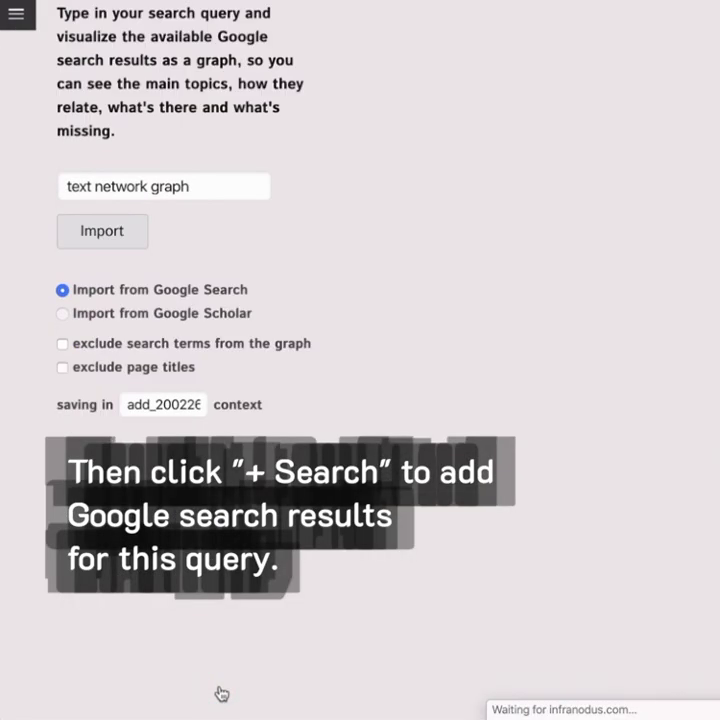
Import the 'text network graph' Google results and pan across the combined graph to review its topics
{"action": "left_click", "coordinate": [94, 229]}
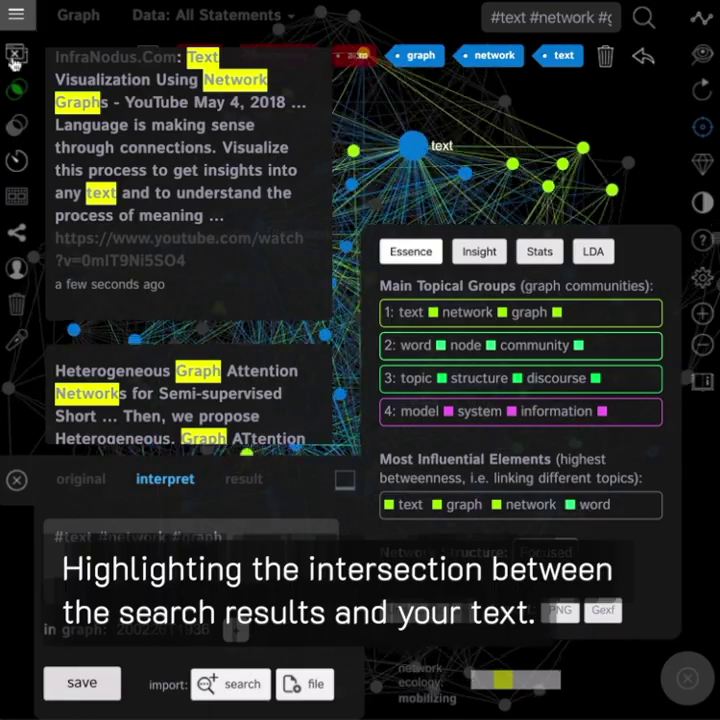
{"action": "left_click", "coordinate": [15, 58]}
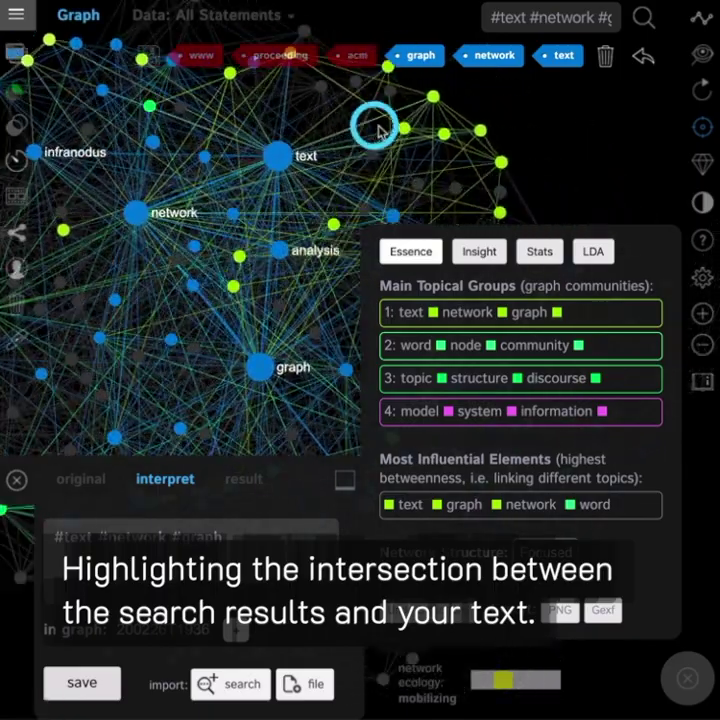
{"action": "left_click", "coordinate": [687, 679]}
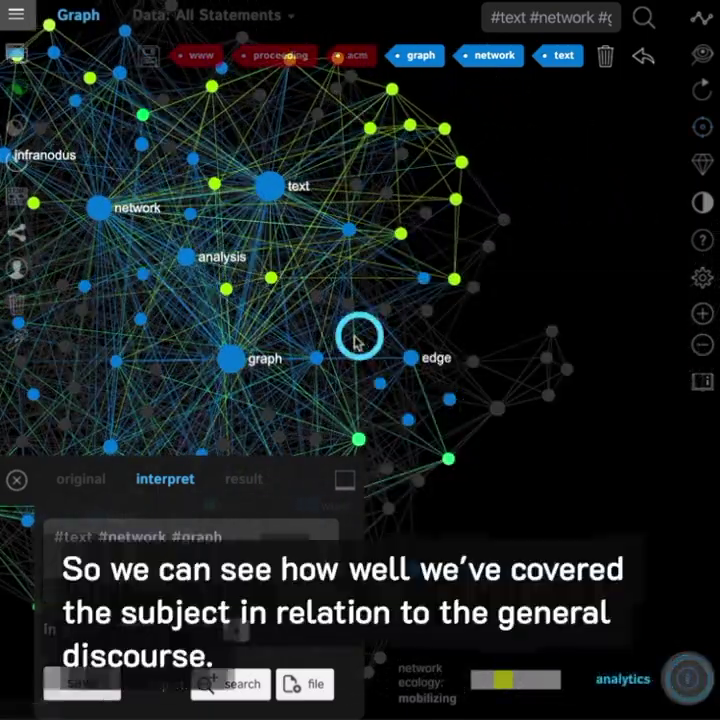
{"action": "left_click_drag", "start_coordinate": [358, 340], "coordinate": [462, 336]}
Show the combined graph's insights, including the Missing in the Current Graph terms
{"action": "left_click", "coordinate": [680, 680]}
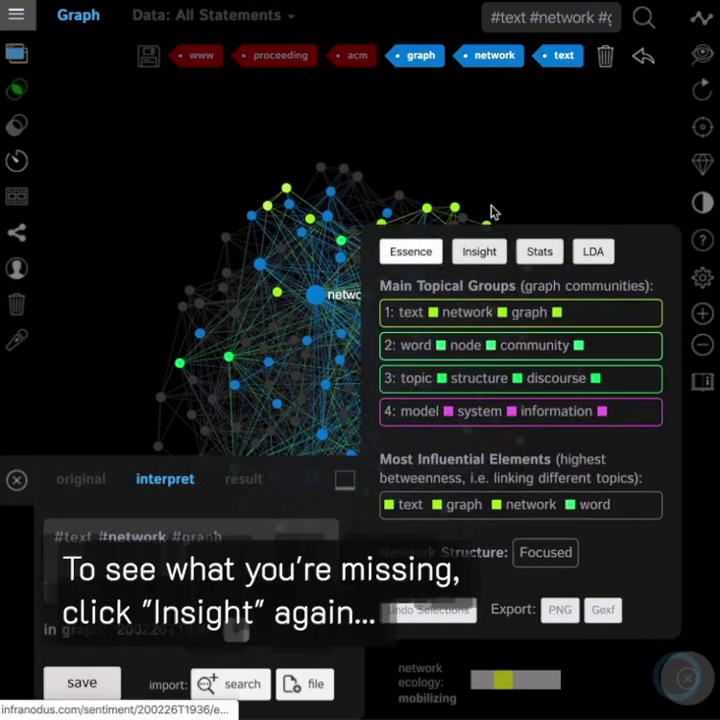
{"action": "left_click", "coordinate": [478, 252]}
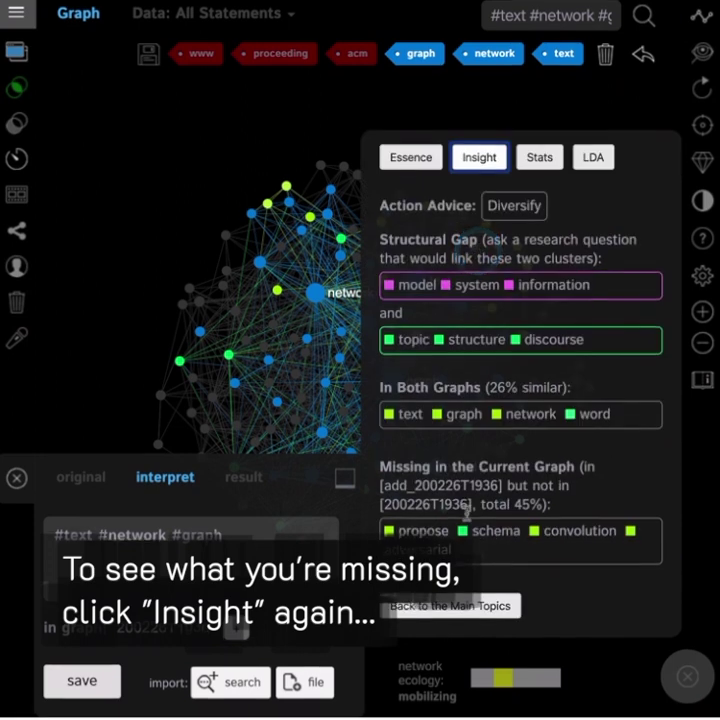
{"action": "left_click_drag", "start_coordinate": [385, 466], "coordinate": [452, 466]}
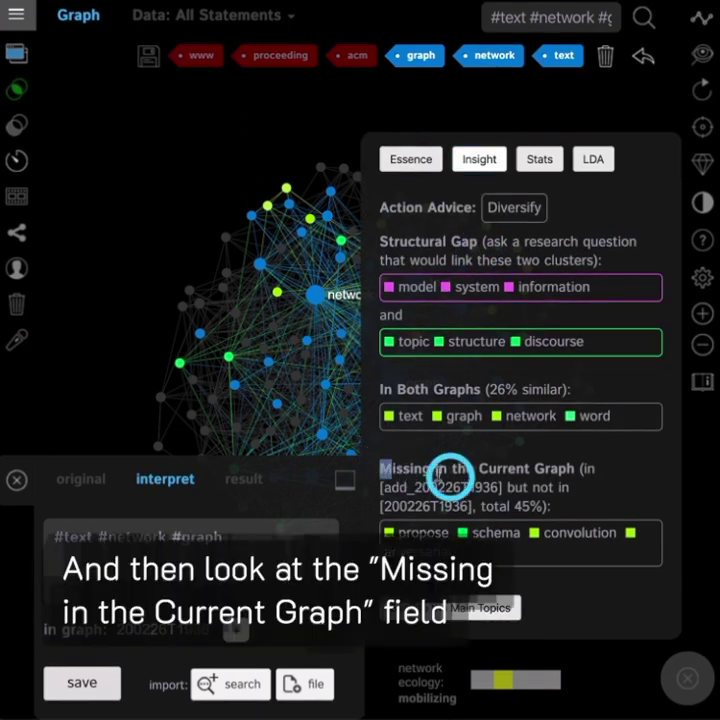
{"action": "left_click", "coordinate": [566, 513]}
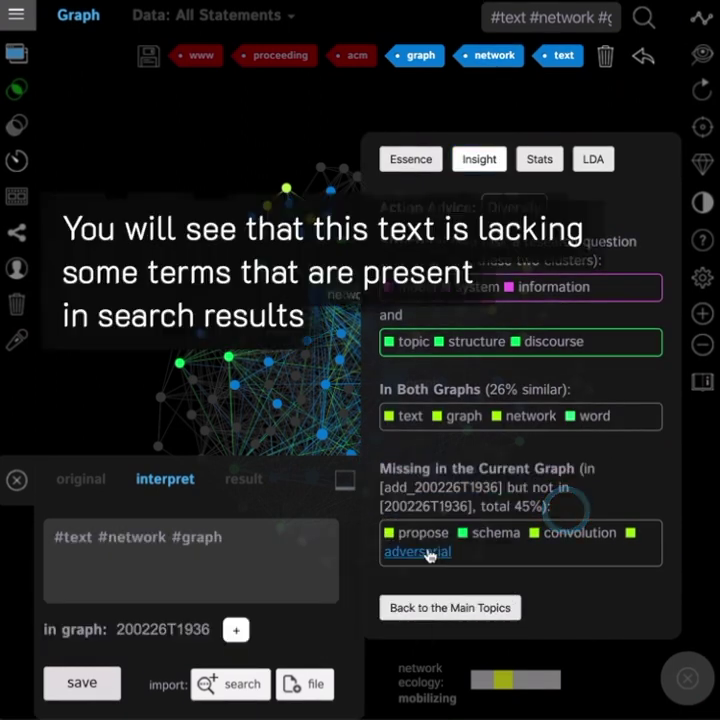
Filter by the missing terms adversarial and convolution and show their matching statements
{"action": "left_click", "coordinate": [427, 552]}
{"action": "left_click", "coordinate": [569, 534]}
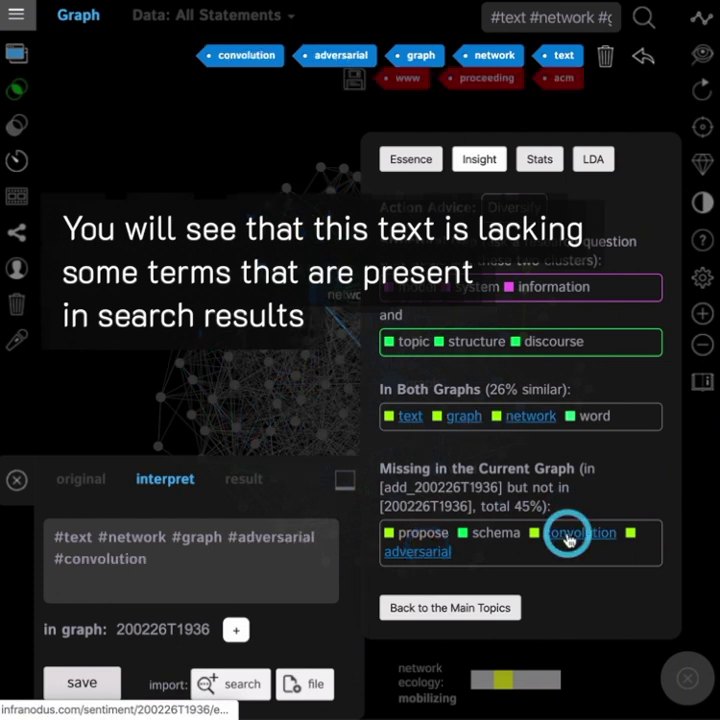
{"action": "left_click", "coordinate": [19, 55]}
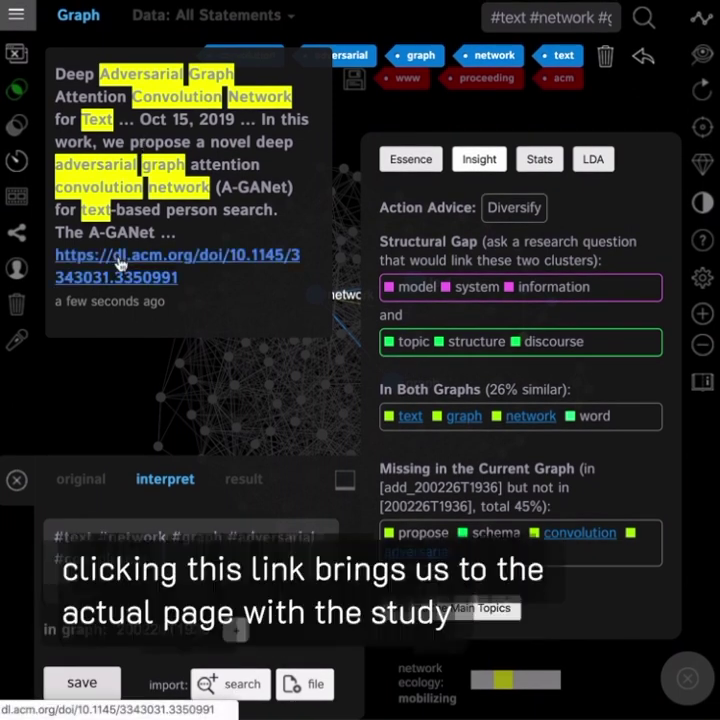
Open the A-GANet study's ACM Digital Library article, dismiss the cookie notice and scroll through it
{"action": "left_click", "coordinate": [118, 258]}
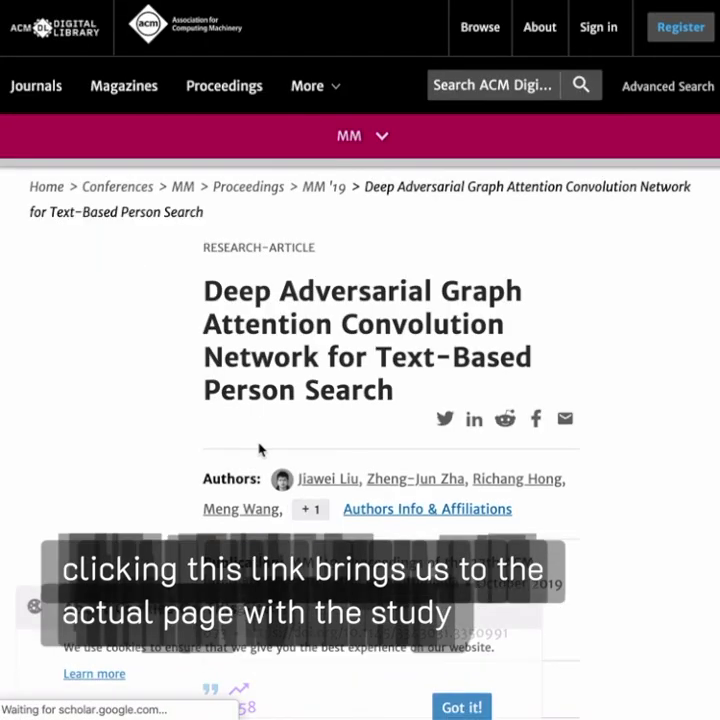
{"action": "scroll", "coordinate": [262, 447], "scroll_direction": "down", "scroll_amount": 5}
{"action": "left_click", "coordinate": [465, 676]}
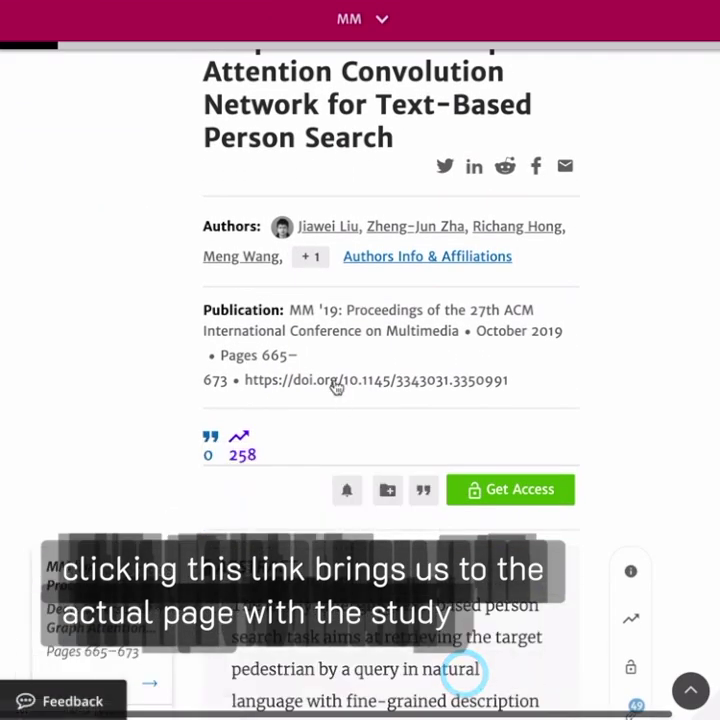
{"action": "scroll", "coordinate": [337, 386], "scroll_direction": "up", "scroll_amount": 2}
{"action": "scroll", "coordinate": [335, 380], "scroll_direction": "down", "scroll_amount": 1}
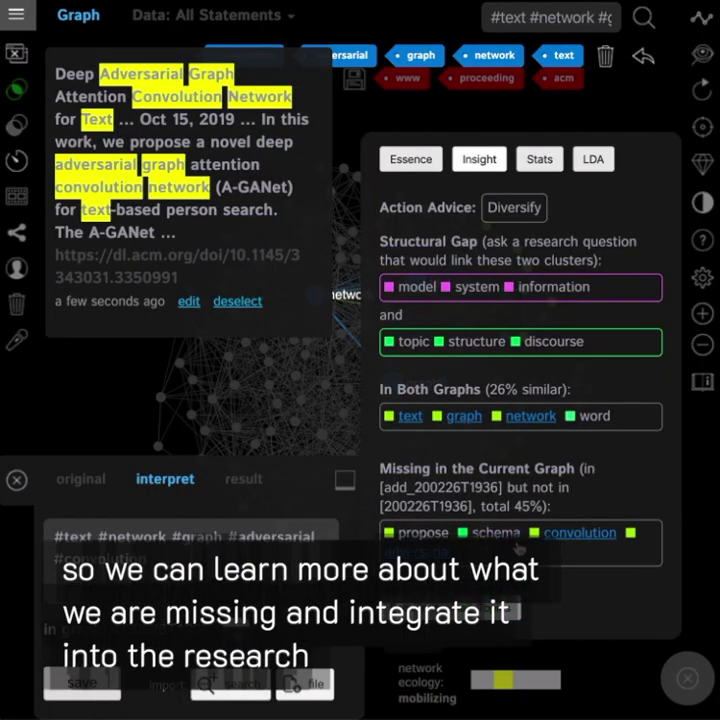
Remove the adversarial and convolution filters and reload the paper's own graph 200226T1936
{"action": "left_click", "coordinate": [430, 551]}
{"action": "left_click", "coordinate": [572, 540]}
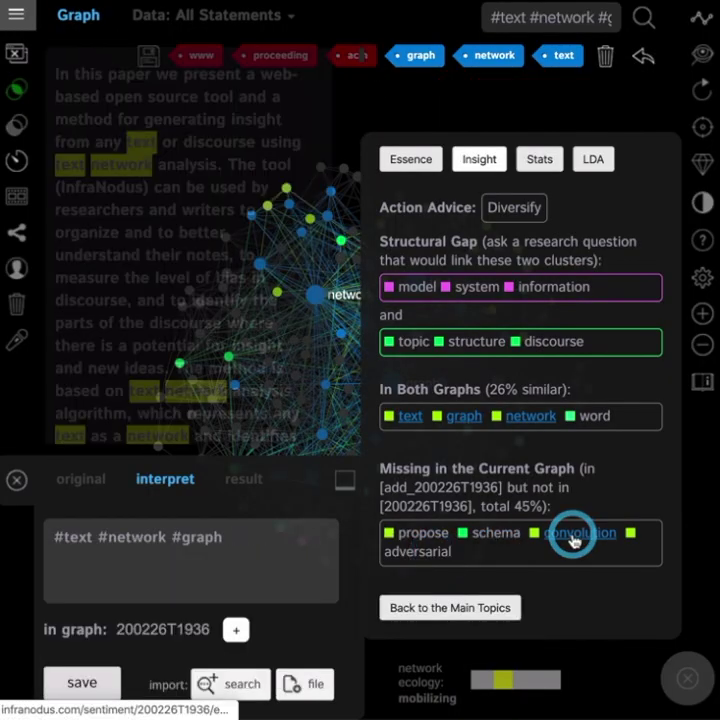
{"action": "left_click", "coordinate": [705, 276]}
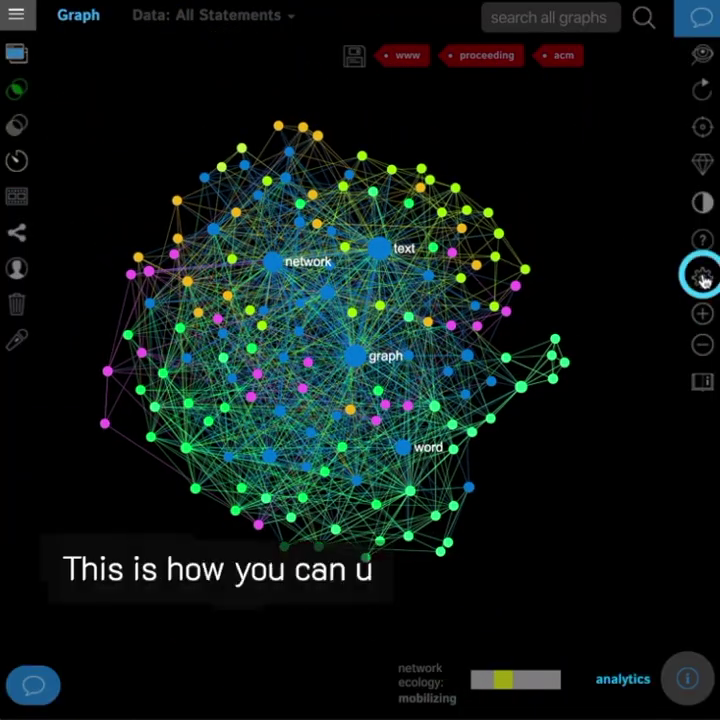
{"action": "mouse_move", "coordinate": [468, 349]}
{"action": "left_mouse_down"}
{"action": "mouse_move", "coordinate": [501, 350]}
{"action": "mouse_move", "coordinate": [472, 347]}
{"action": "left_mouse_up"}
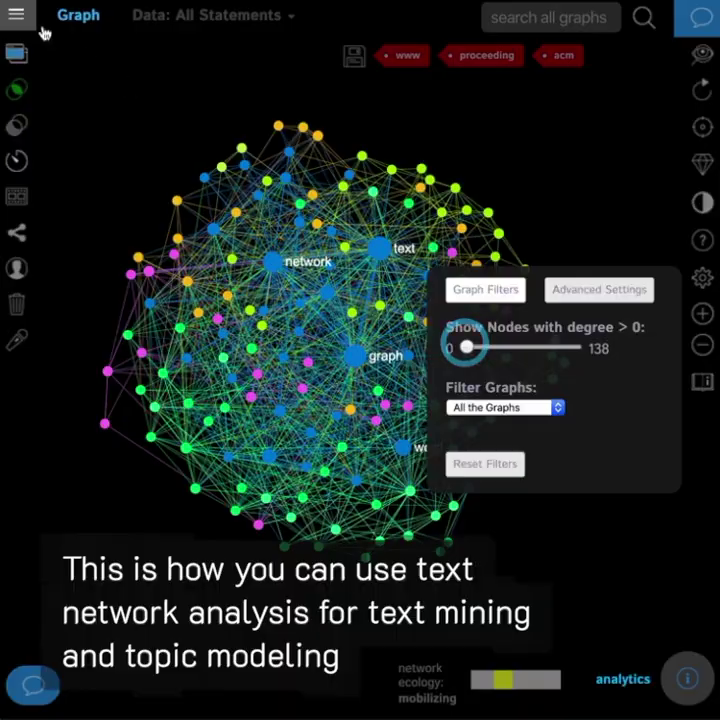
{"action": "left_click", "coordinate": [42, 30]}
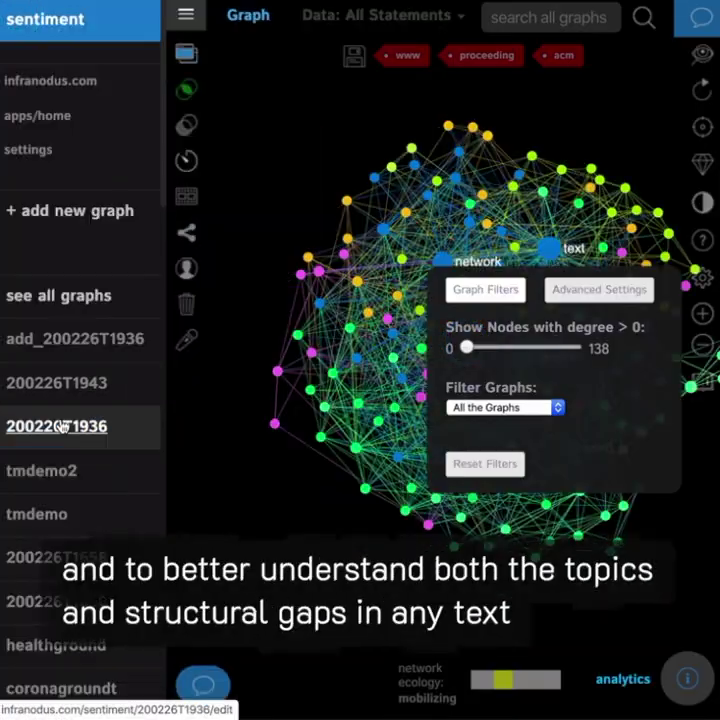
{"action": "left_click", "coordinate": [60, 425]}
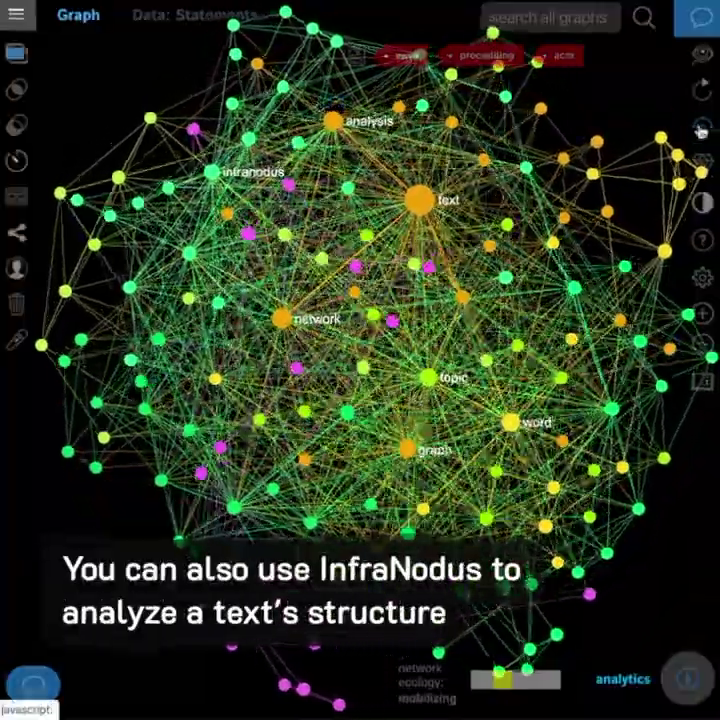
{"action": "left_click", "coordinate": [700, 124]}
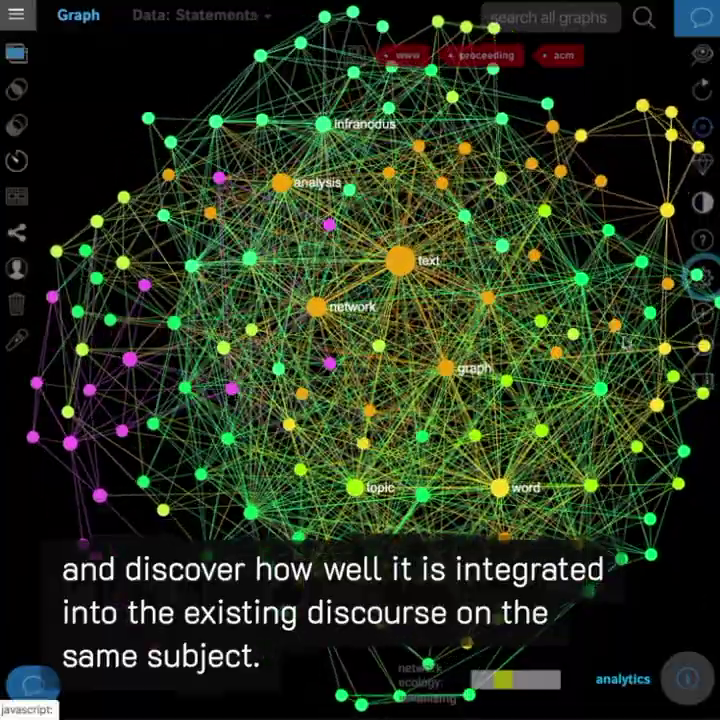
{"action": "left_click", "coordinate": [700, 322]}
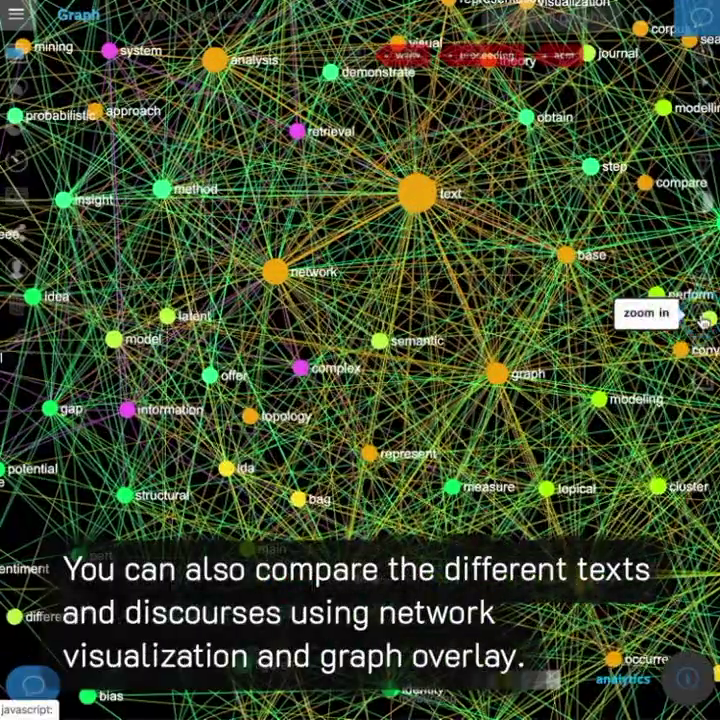
{"action": "left_click", "coordinate": [700, 322]}
{"action": "left_click", "coordinate": [699, 348]}
{"action": "left_click", "coordinate": [698, 350]}
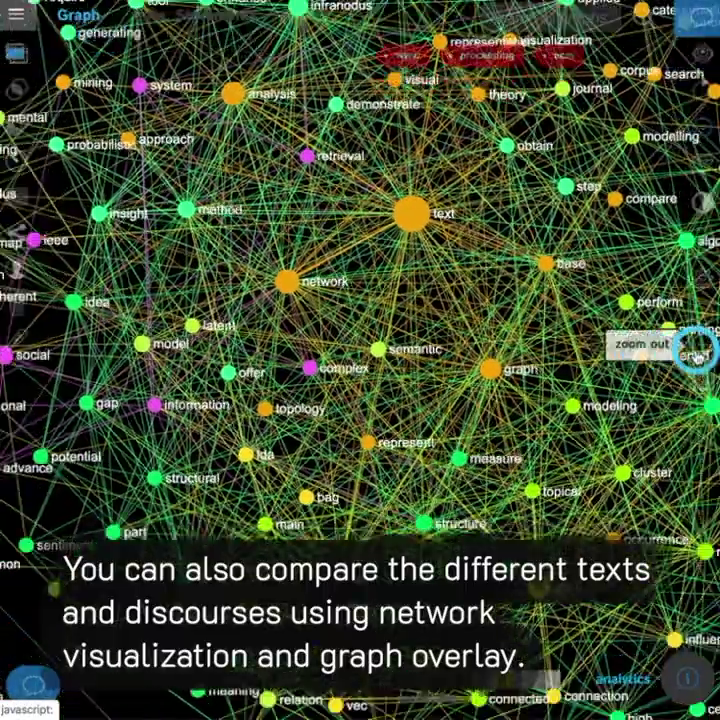
{"action": "left_click_drag", "start_coordinate": [607, 527], "coordinate": [577, 503]}
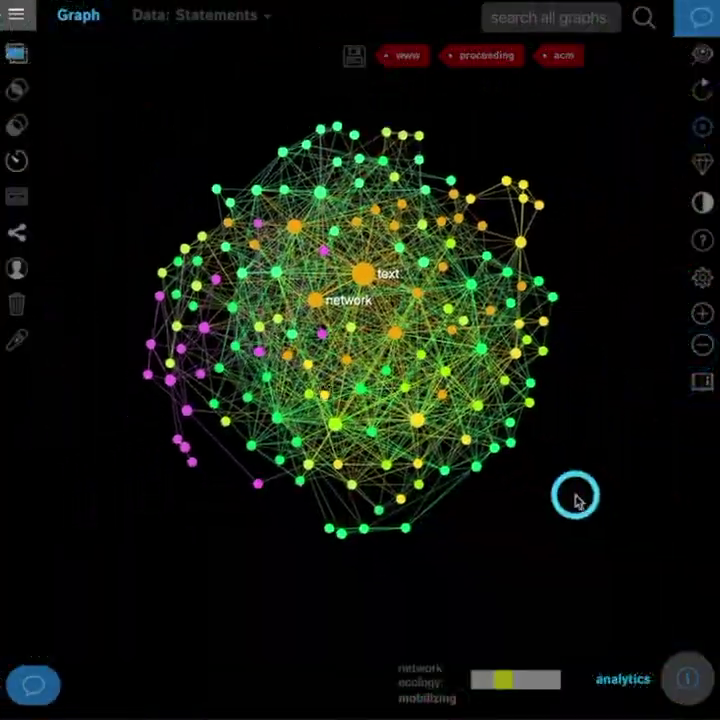